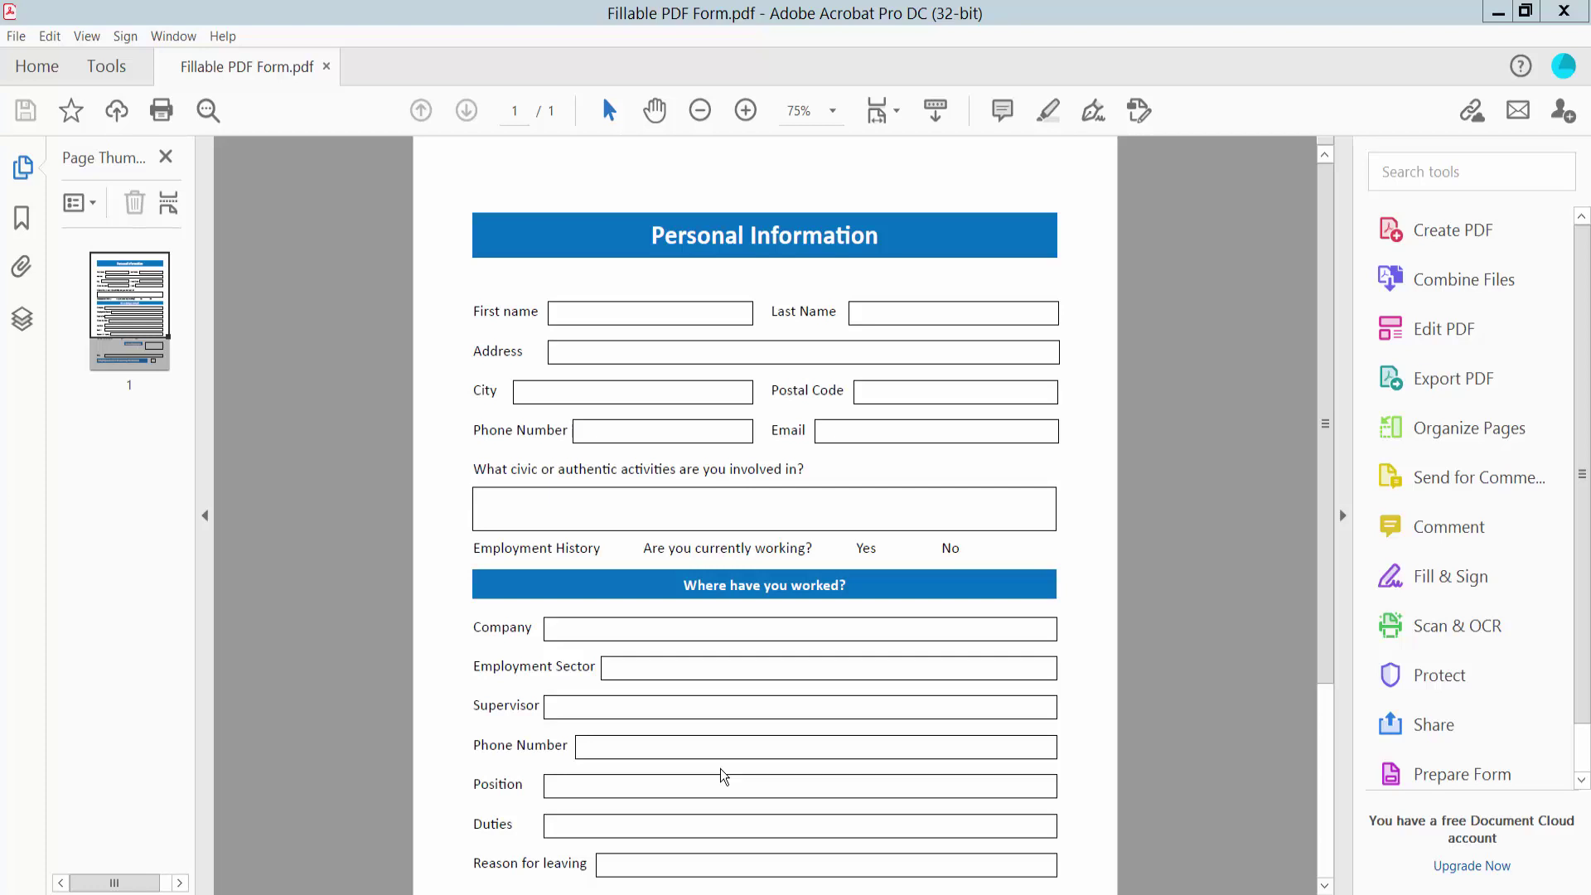
- Run Prepare Form from All Tools on the current file to auto-detect fields like First name and Address
{"action": "left_click", "coordinate": [899, 507]}
{"action": "scroll", "coordinate": [873, 522], "scroll_direction": "down", "scroll_amount": 3}
{"action": "scroll", "coordinate": [874, 522], "scroll_direction": "up", "scroll_amount": 3}
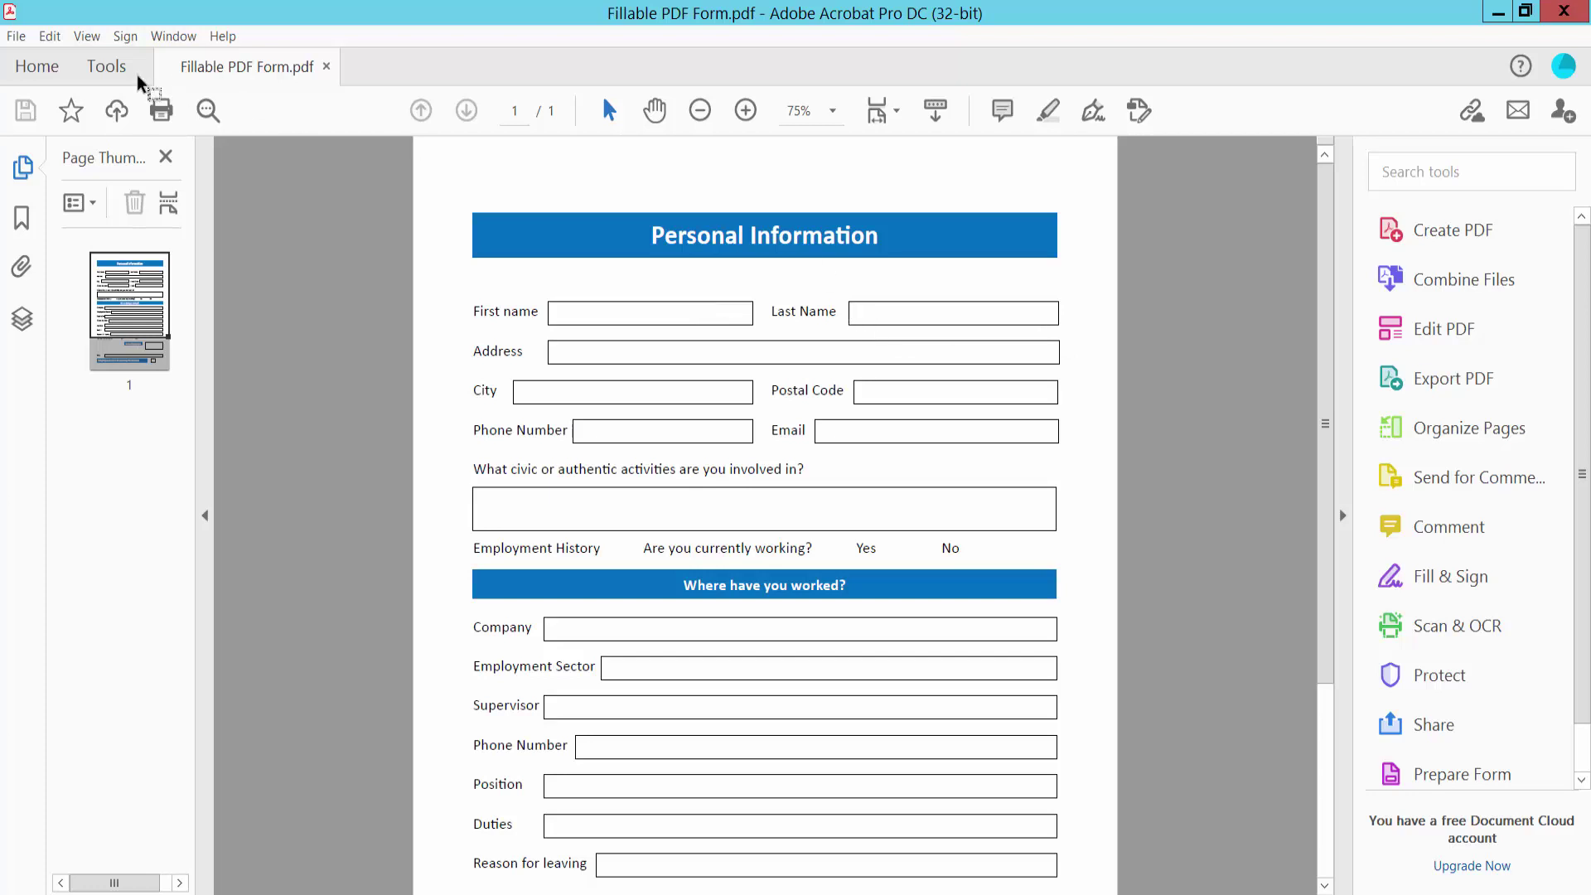
{"action": "left_click", "coordinate": [106, 73]}
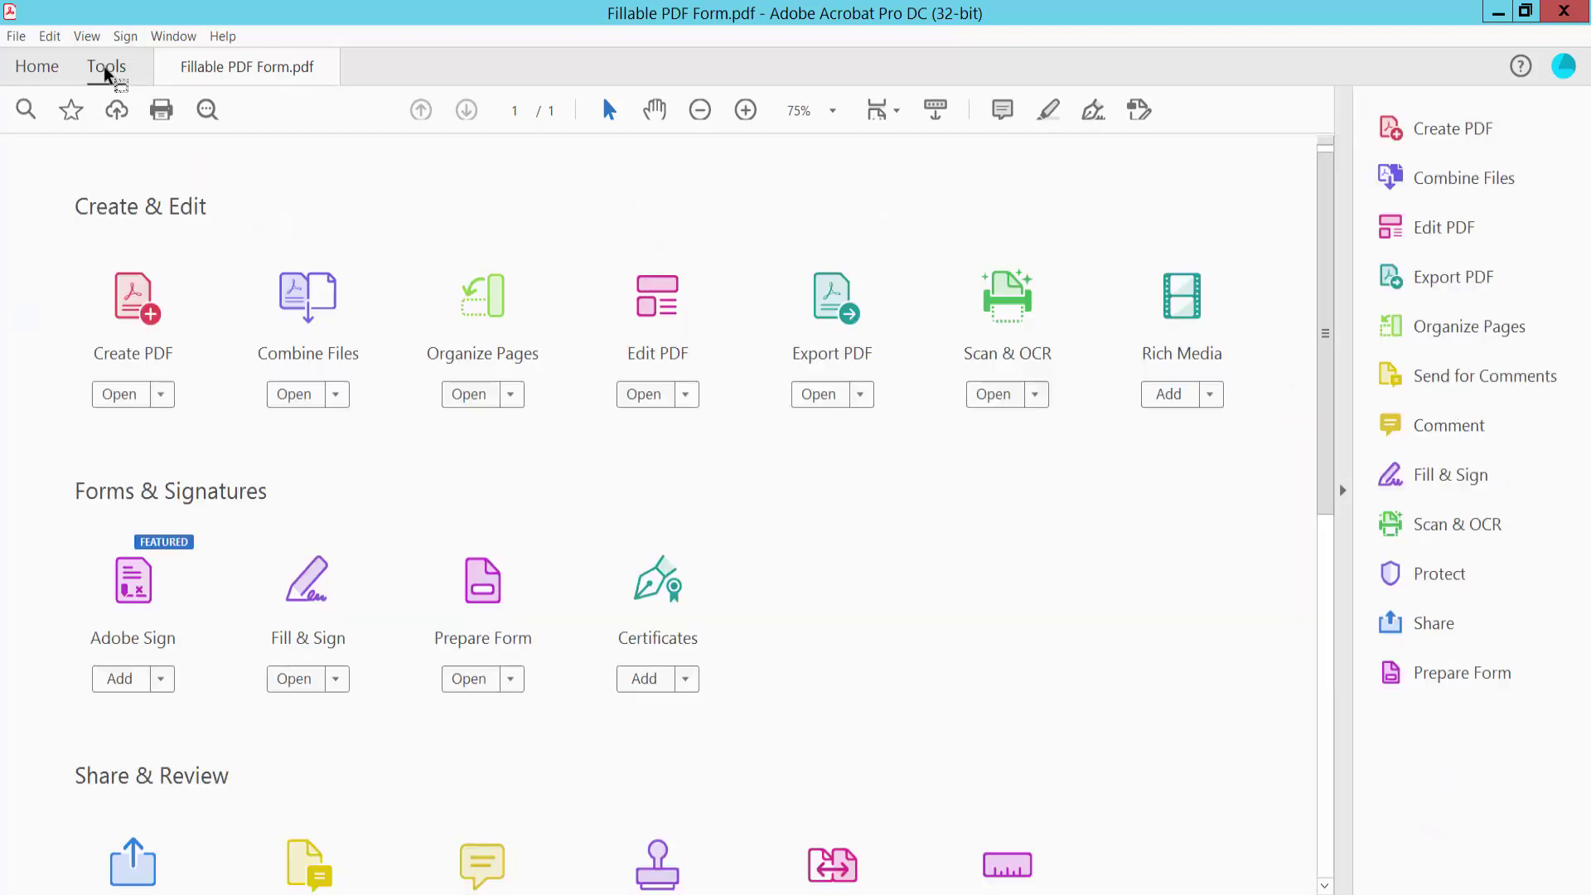
{"action": "scroll", "coordinate": [538, 389], "scroll_direction": "down", "scroll_amount": 3}
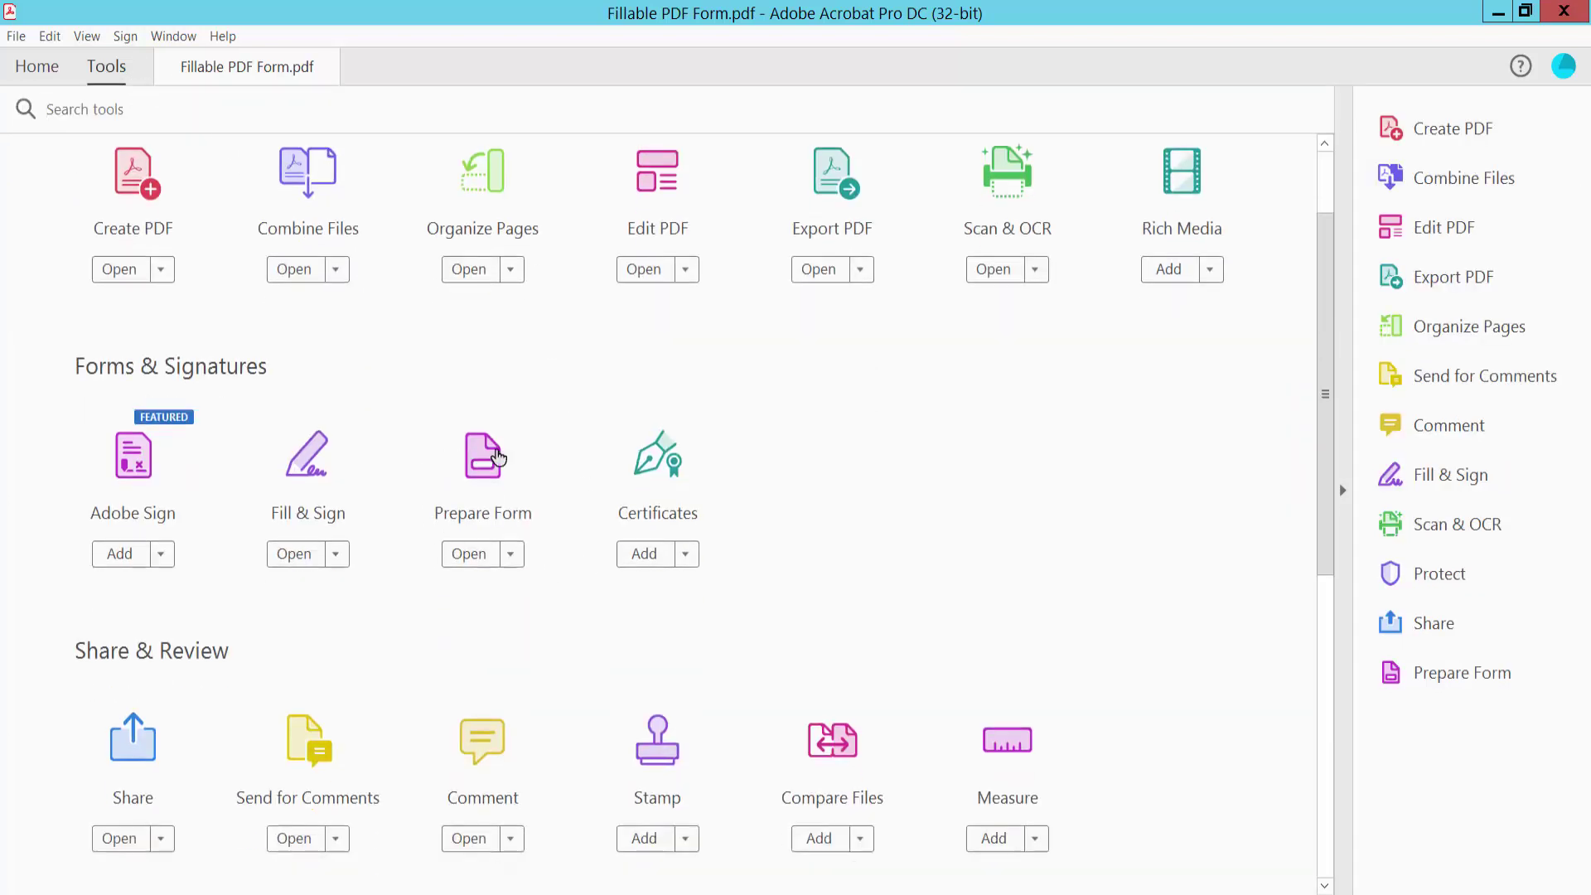
{"action": "left_click", "coordinate": [483, 460]}
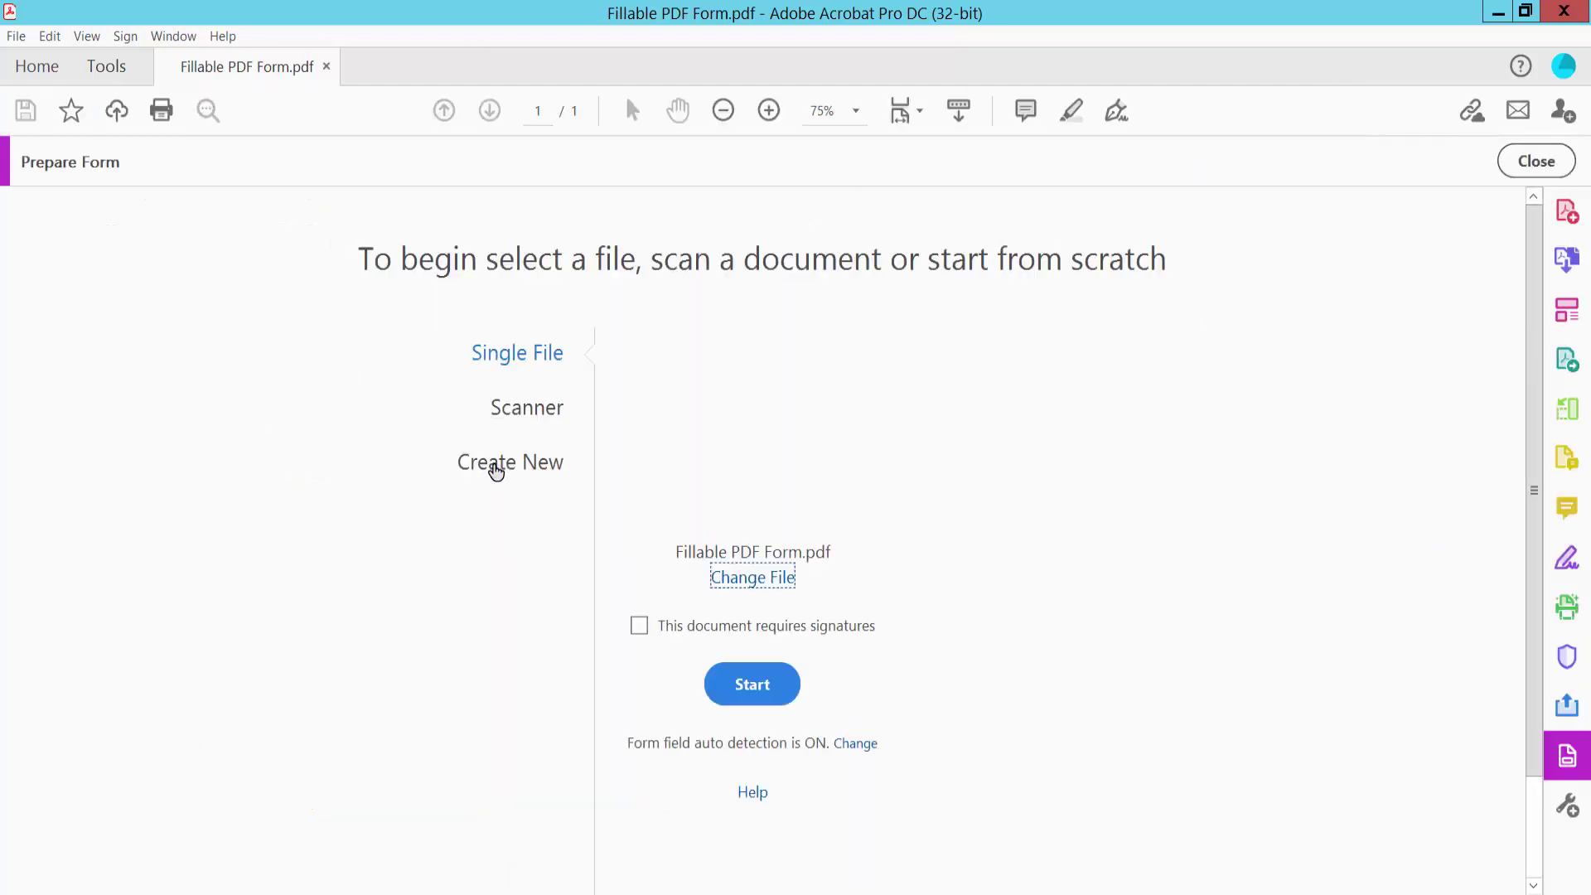
{"action": "left_click", "coordinate": [758, 687]}
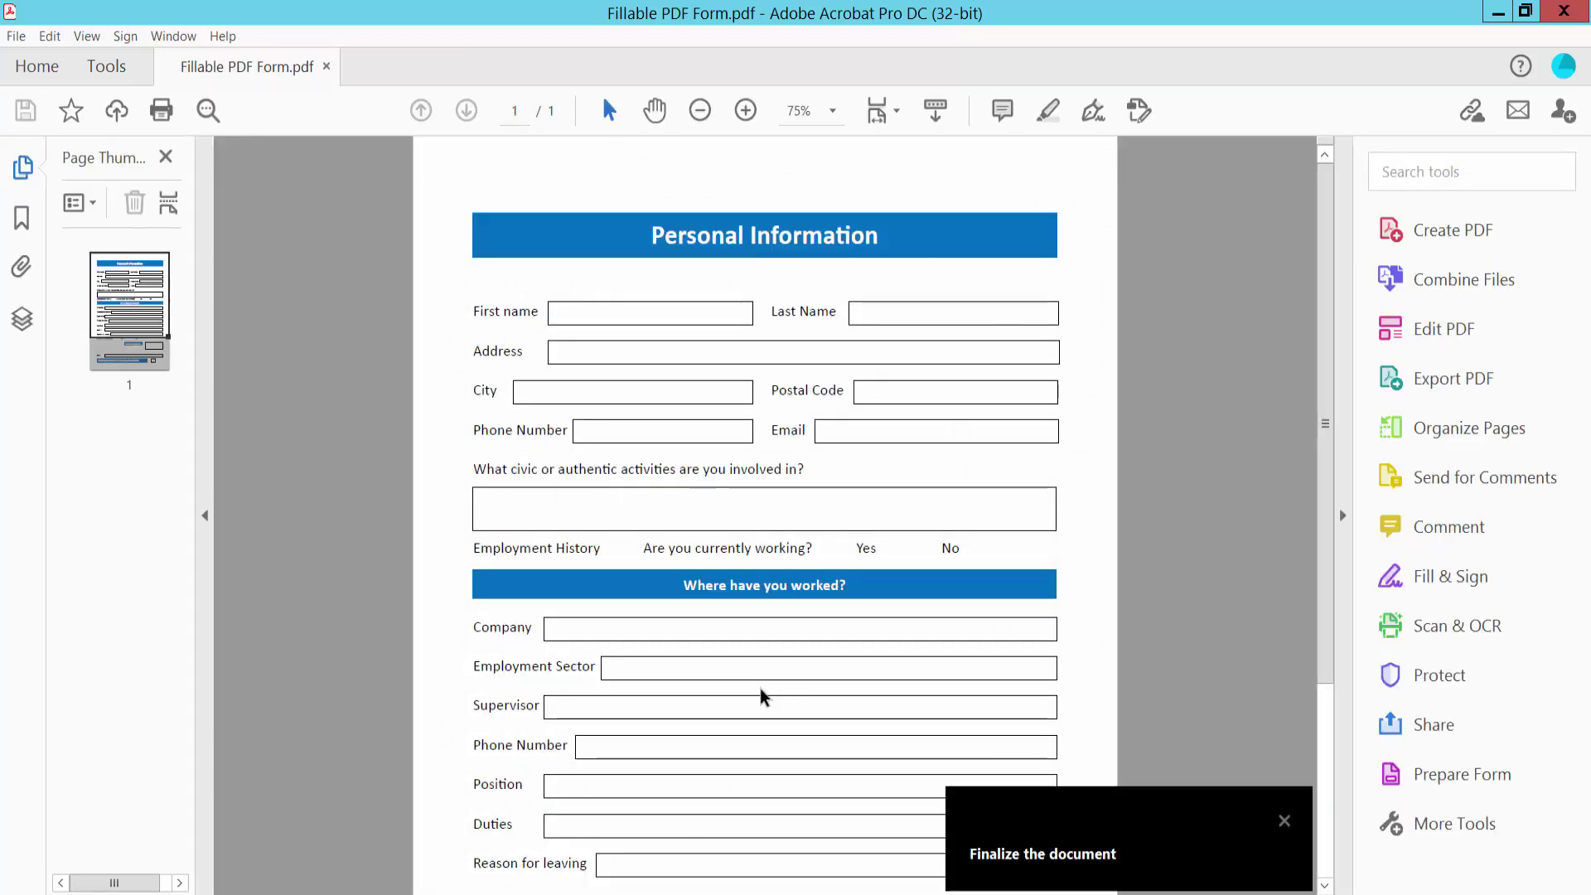
{"action": "scroll", "coordinate": [868, 587], "scroll_direction": "down", "scroll_amount": 1}
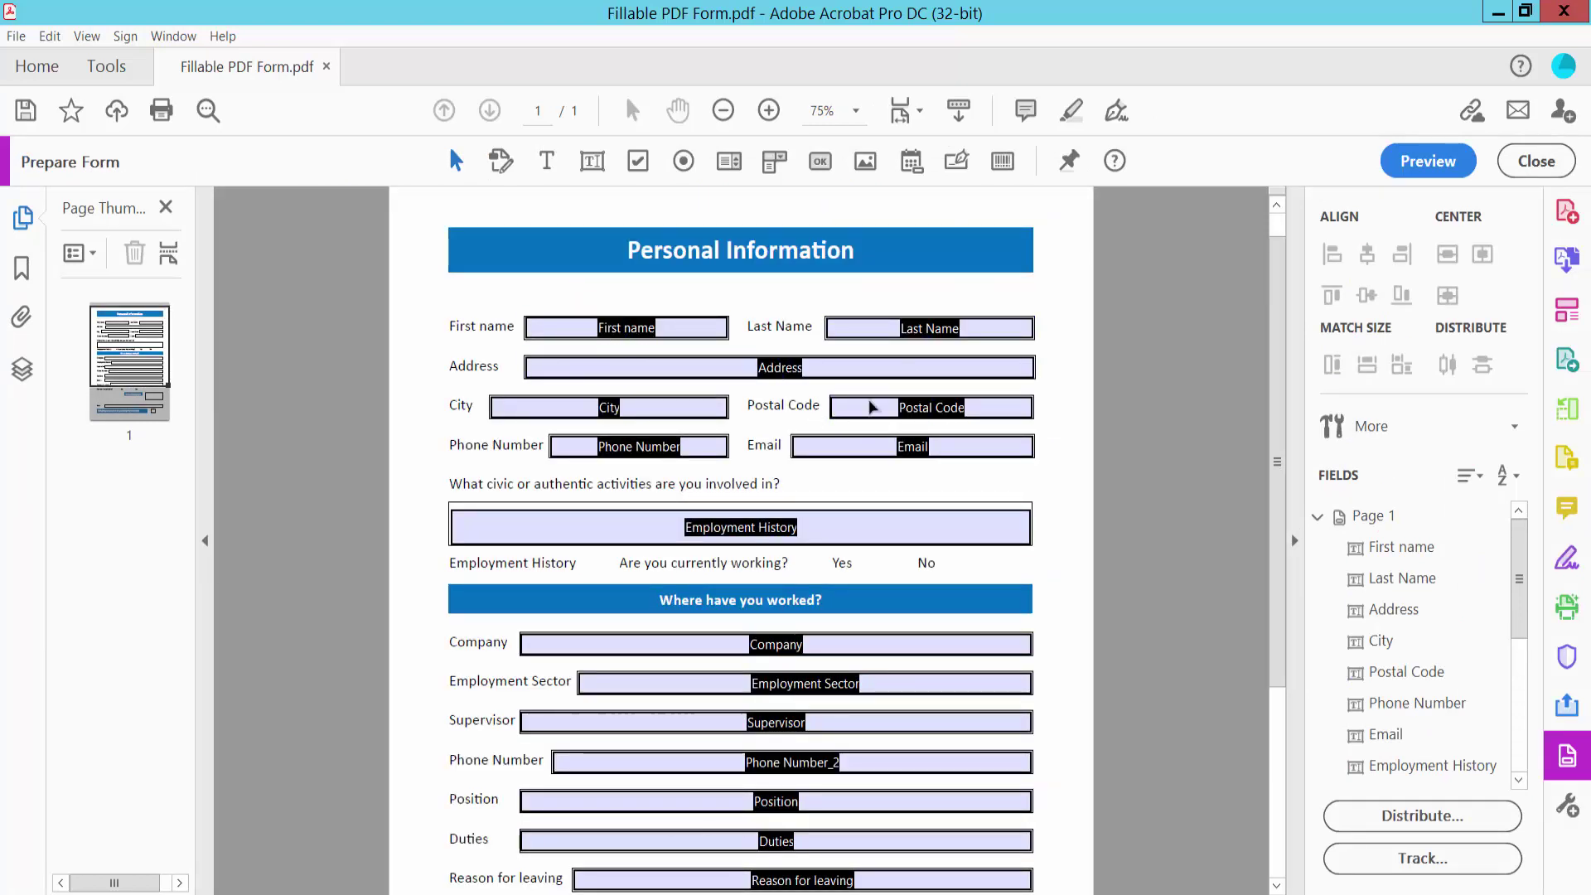
- Preview the form and enter 'typw your name 2564' into the First name field
{"action": "left_click", "coordinate": [656, 449]}
{"action": "left_click", "coordinate": [1420, 159]}
{"action": "left_click", "coordinate": [727, 329]}
{"action": "type", "text": "typw your name"}
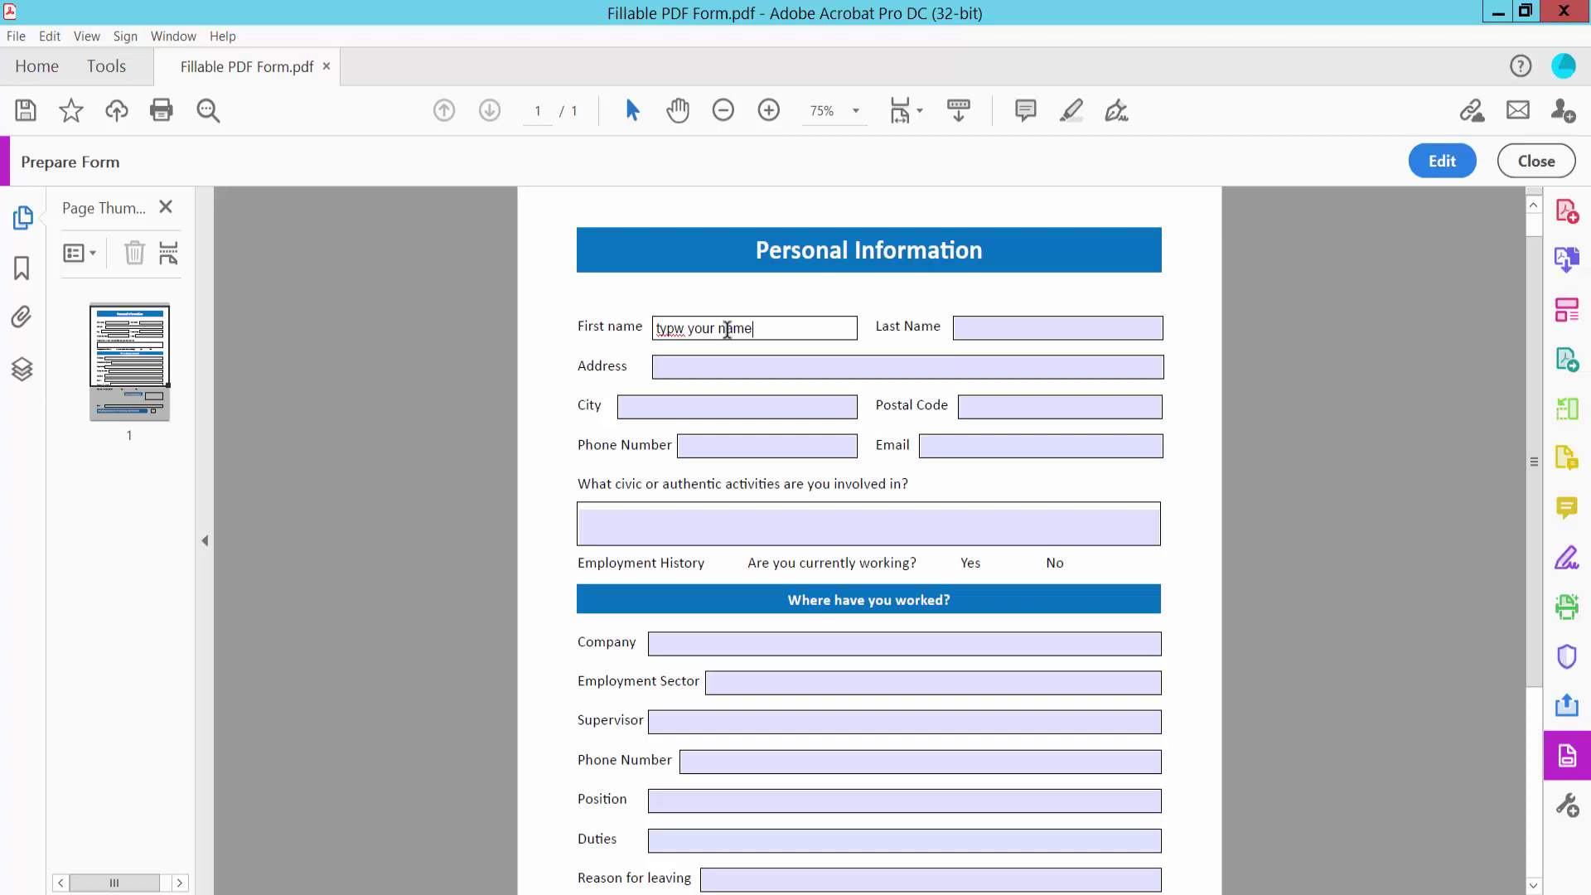
{"action": "type", "text": " 2564"}
- Try the City, Company, Employment Sector and Supervisor fields, then return to field editing
{"action": "left_click", "coordinate": [733, 405]}
{"action": "left_click", "coordinate": [816, 643]}
{"action": "left_click", "coordinate": [819, 681]}
{"action": "left_click", "coordinate": [809, 722]}
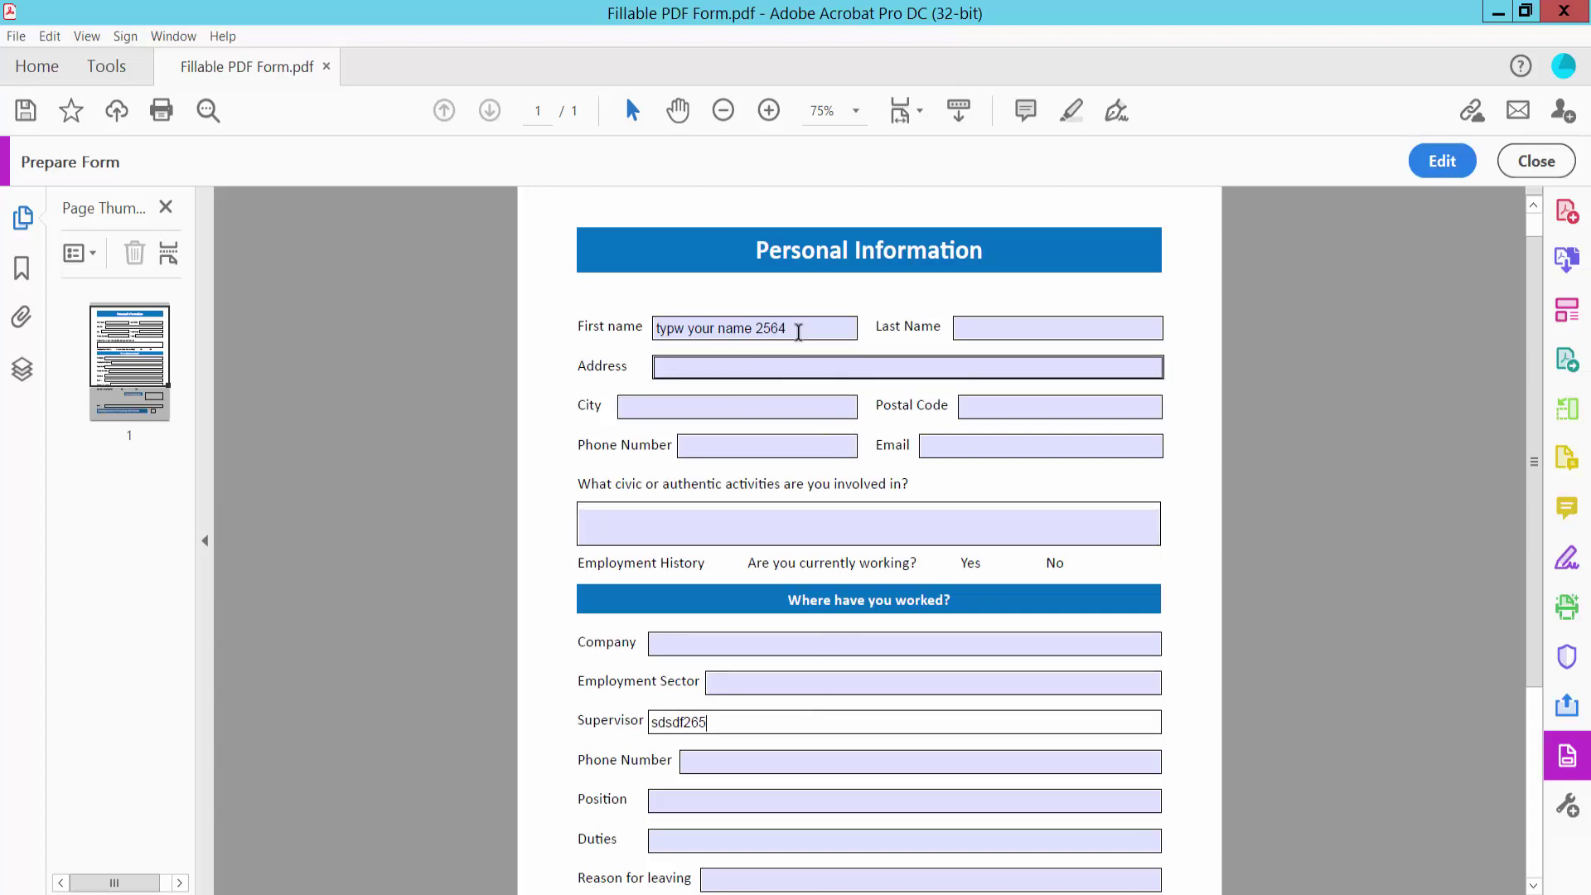
{"action": "left_click", "coordinate": [1440, 161]}
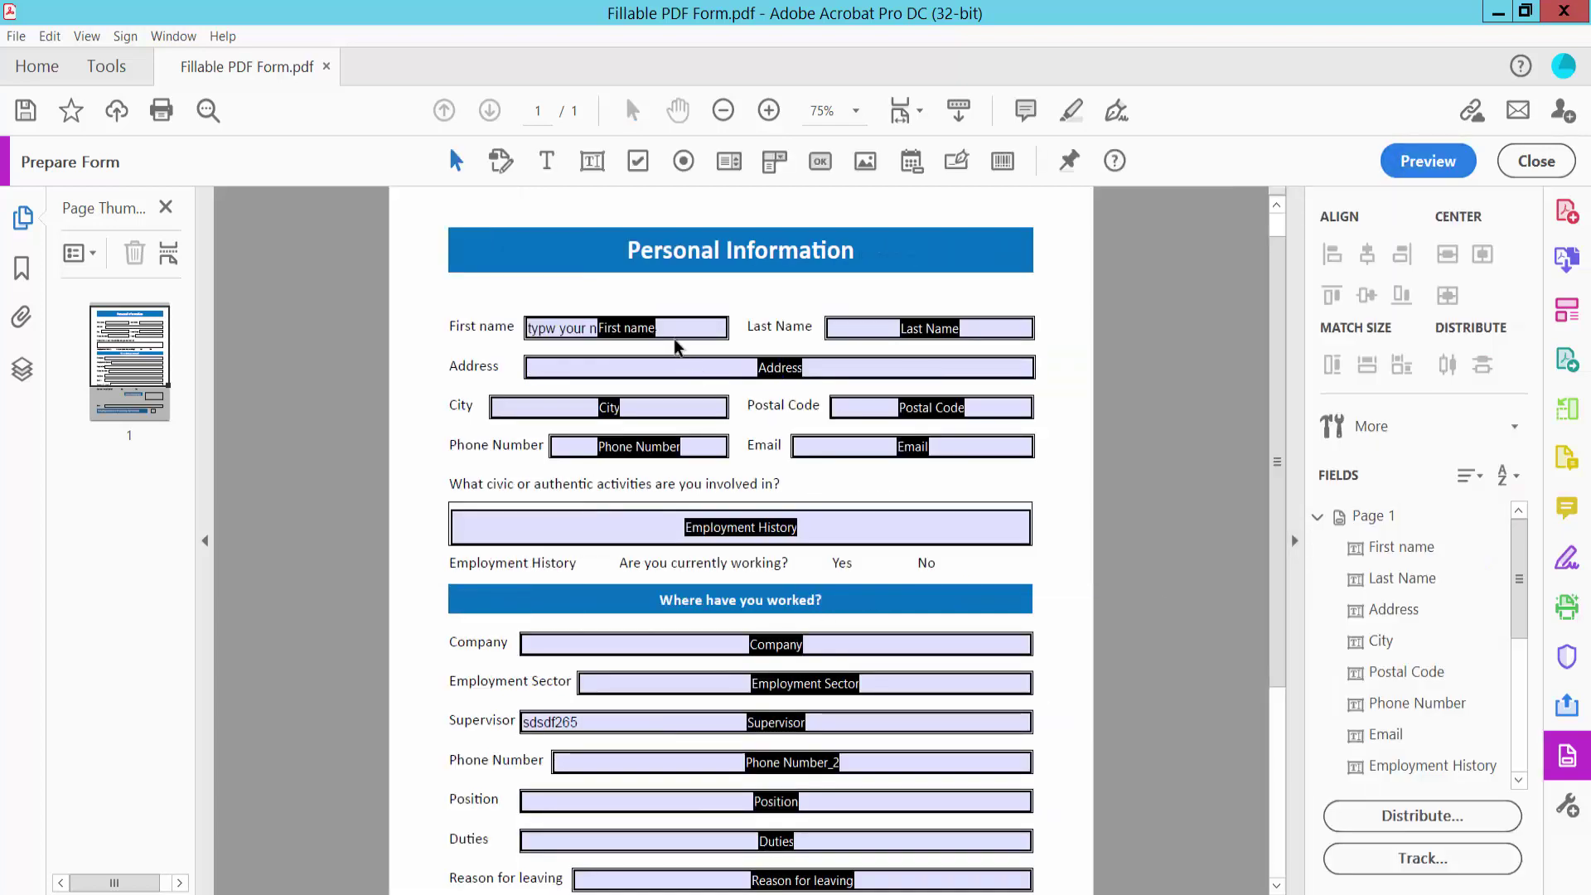
- Give the First name field a green Medium-thickness border with black text
{"action": "right_click", "coordinate": [669, 335]}
{"action": "left_click", "coordinate": [714, 342]}
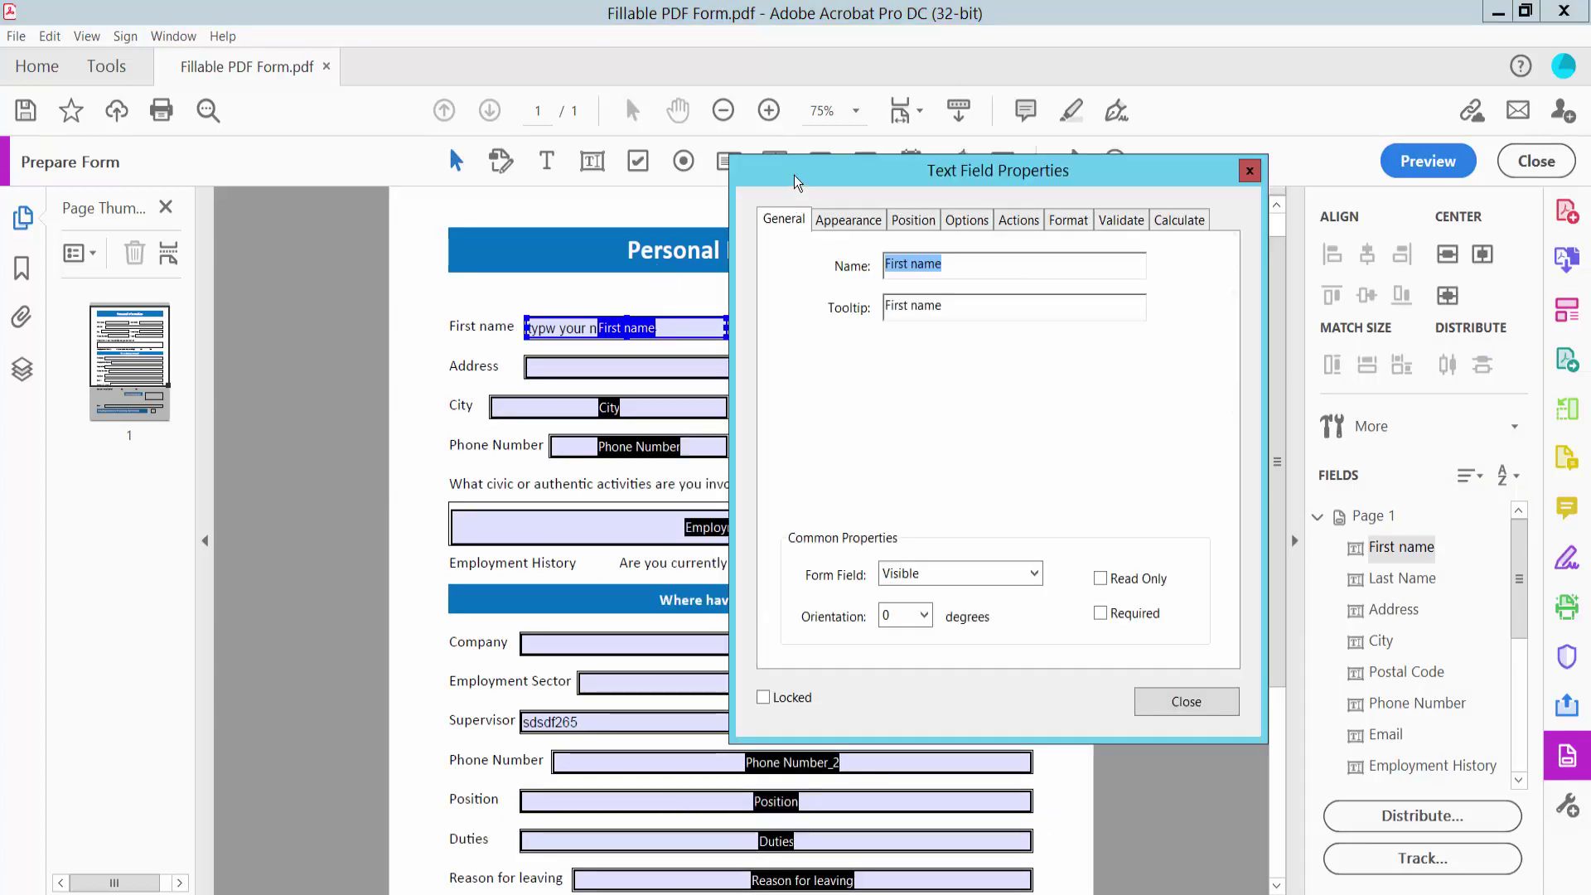
{"action": "left_click_drag", "start_coordinate": [797, 183], "coordinate": [899, 217]}
{"action": "left_click", "coordinate": [949, 255]}
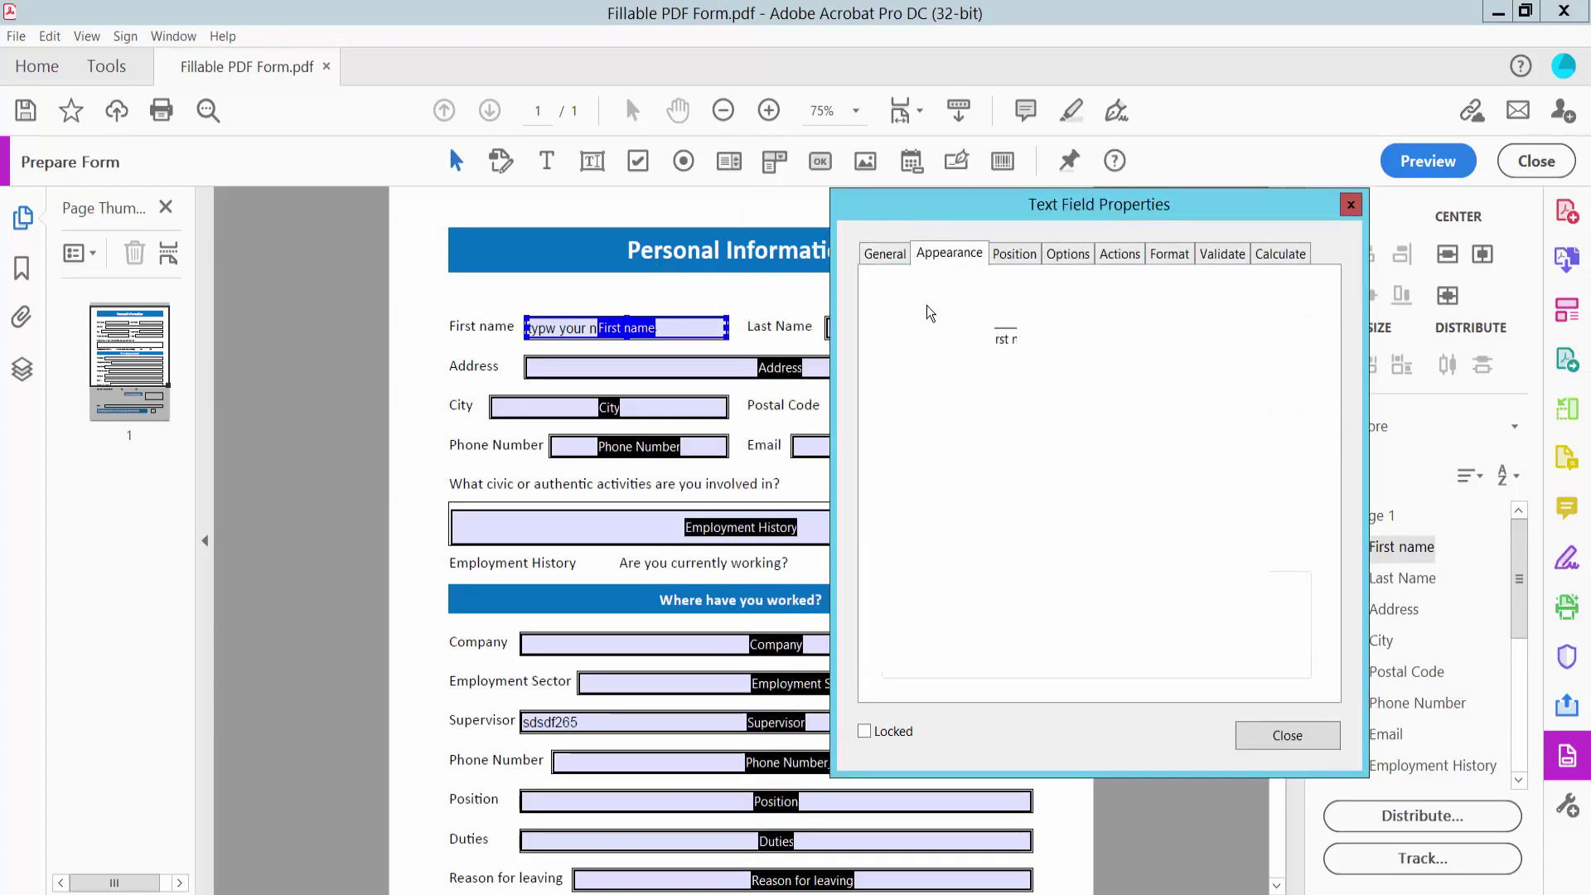
{"action": "left_click", "coordinate": [1005, 336]}
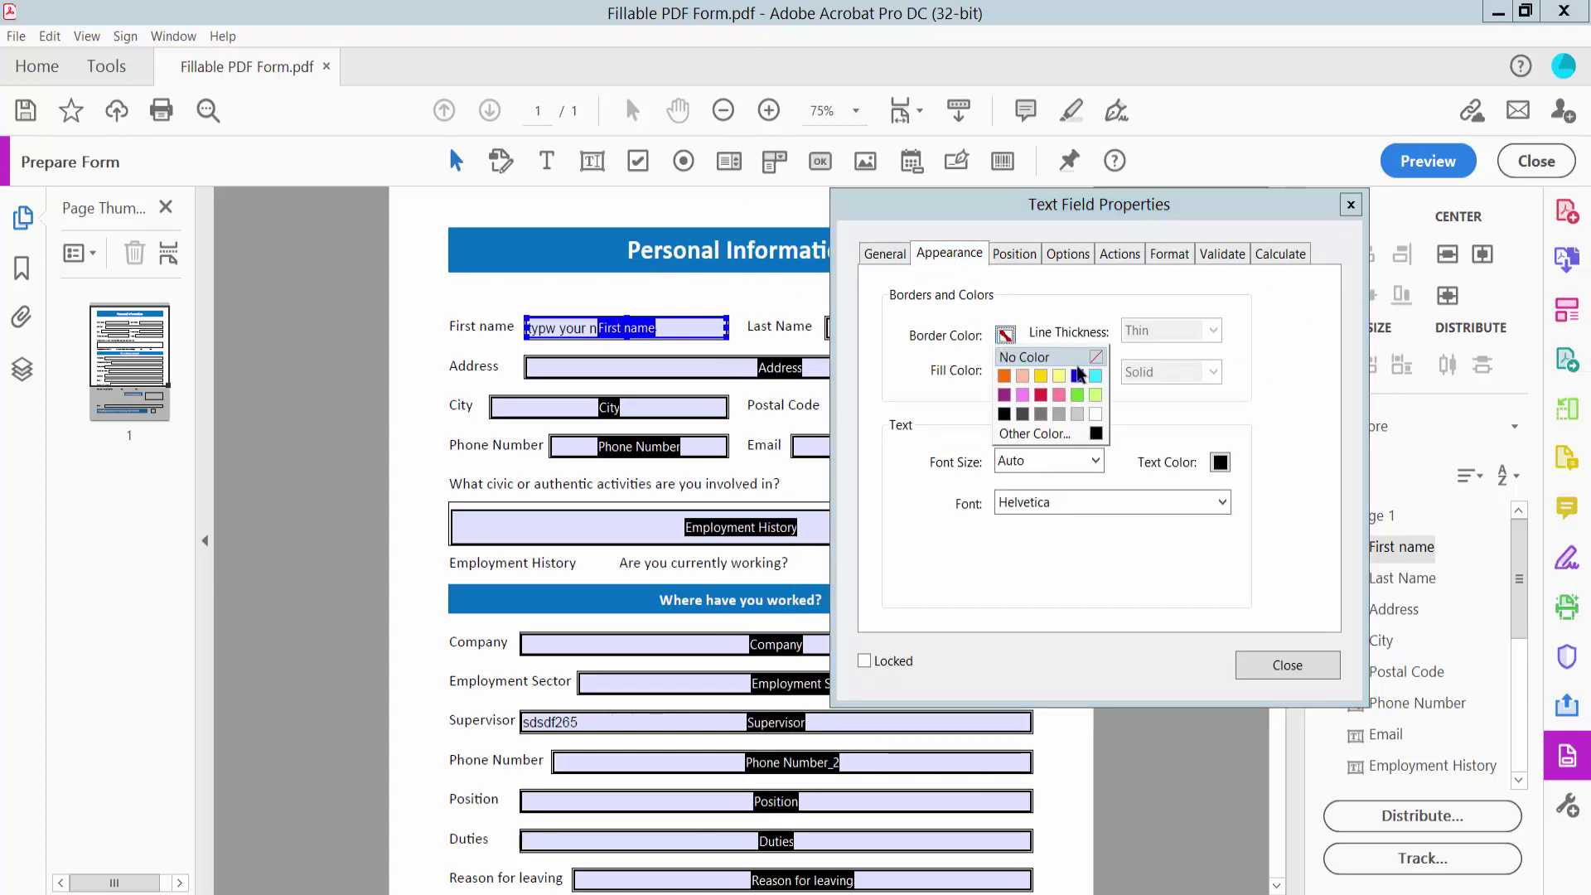
{"action": "left_click", "coordinate": [1074, 379]}
{"action": "left_click", "coordinate": [1214, 331]}
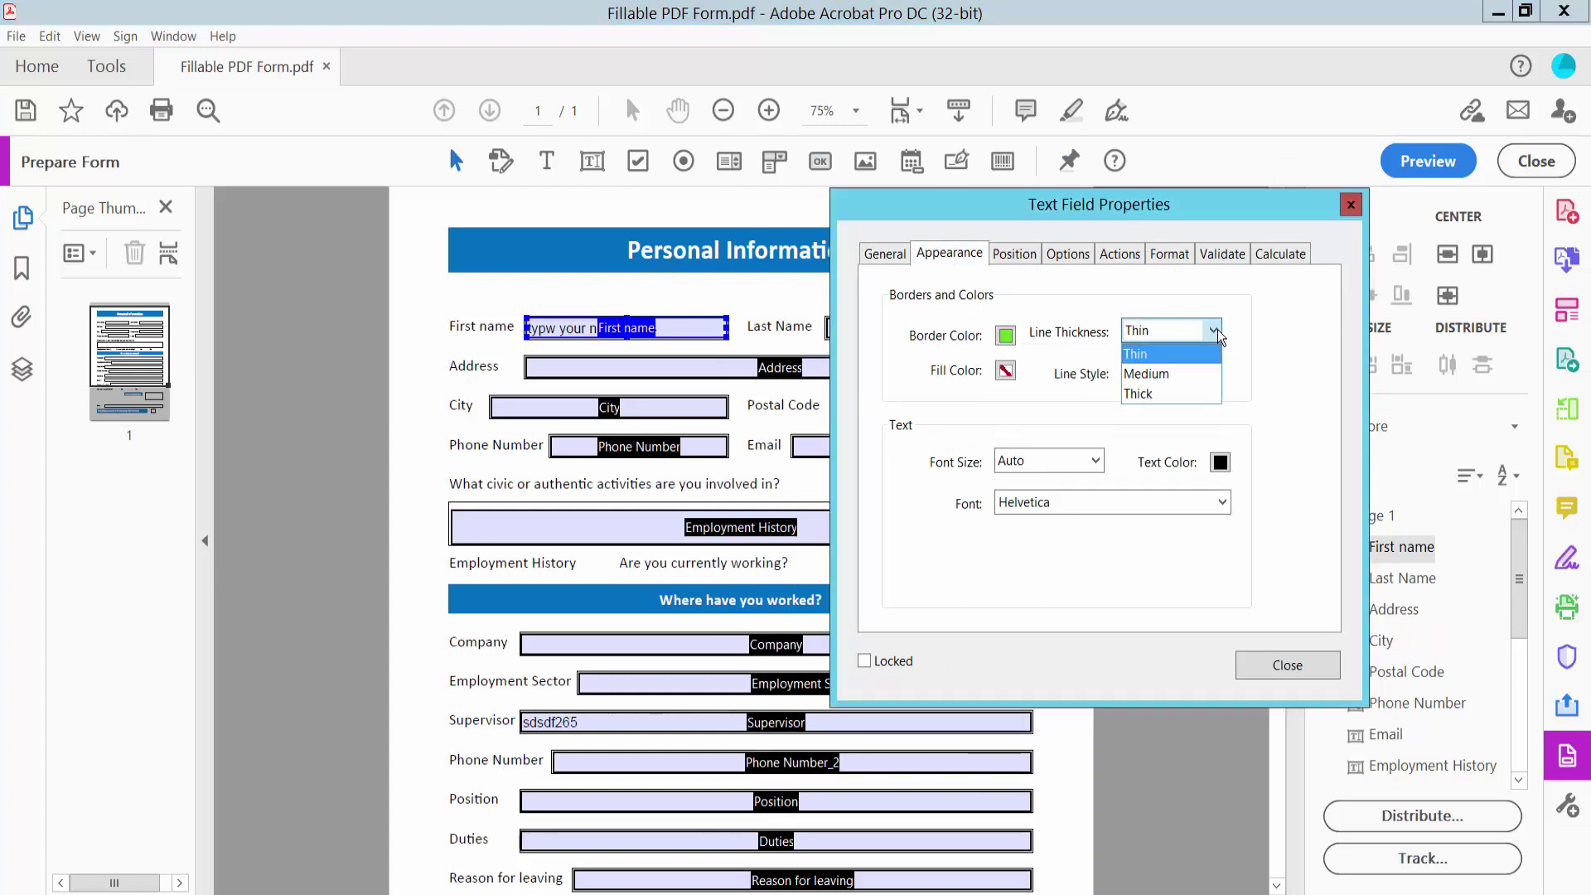
{"action": "left_click", "coordinate": [1181, 373]}
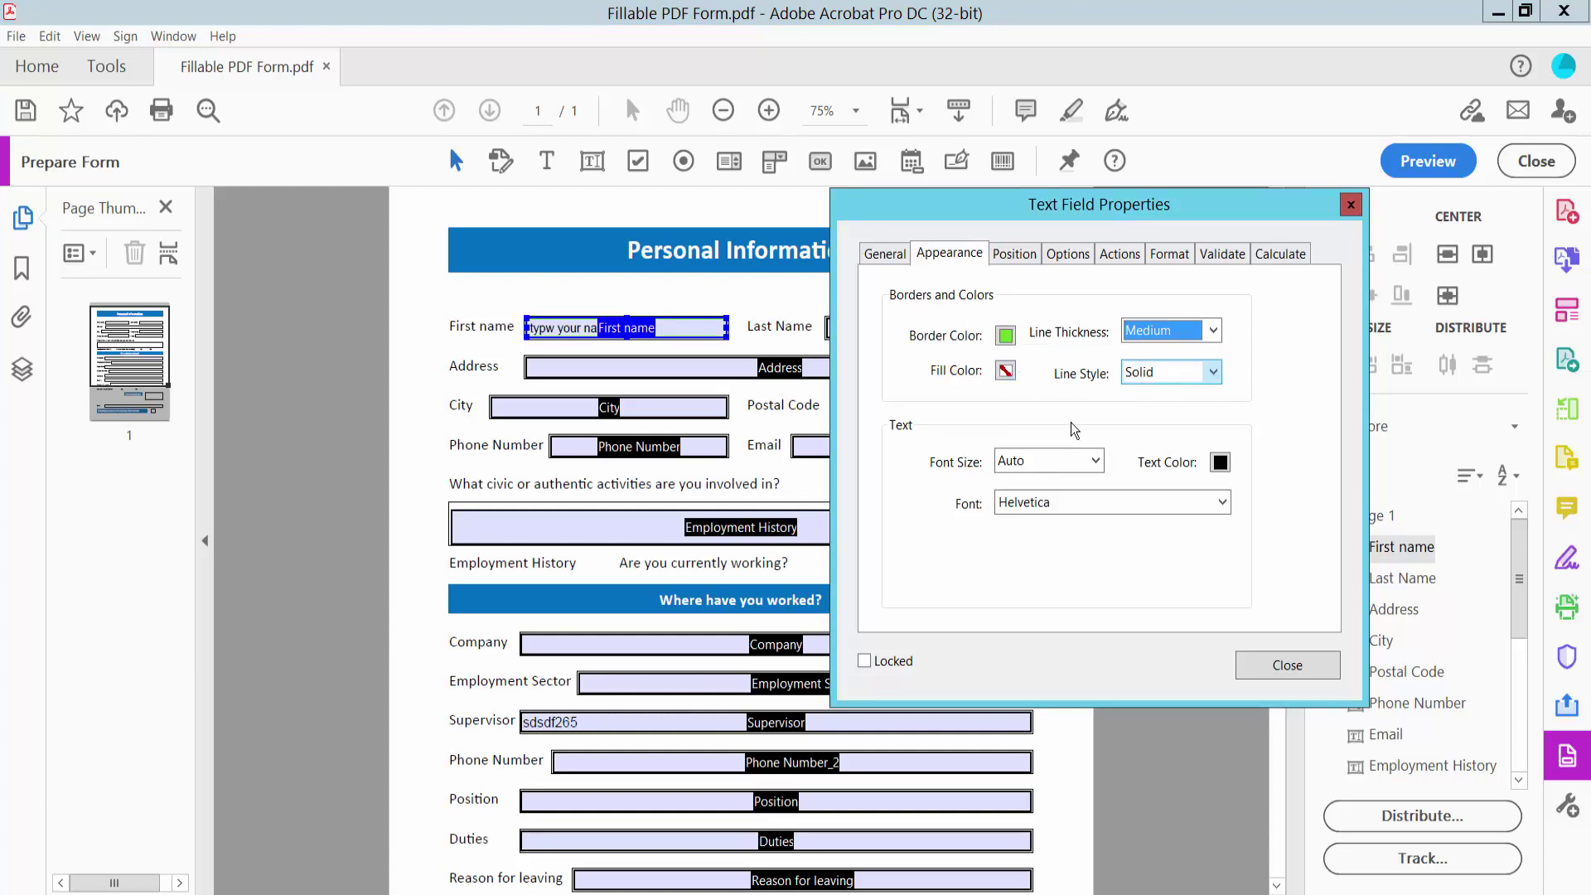
{"action": "left_click", "coordinate": [1219, 462]}
{"action": "left_click", "coordinate": [1221, 469]}
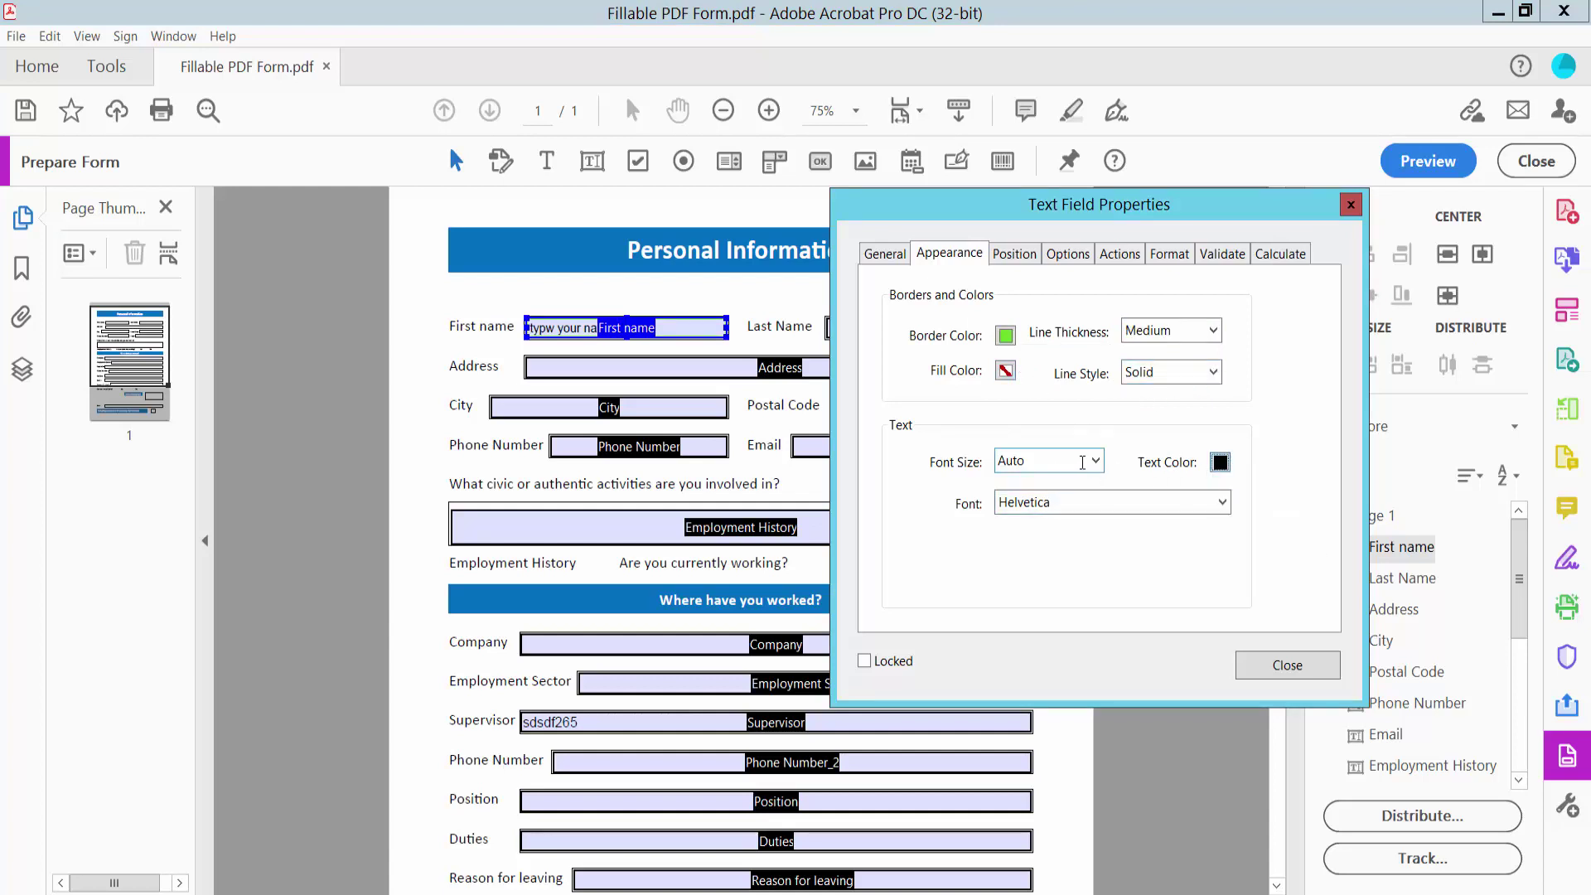
- Set First name's text alignment to Center and close its properties
{"action": "left_click", "coordinate": [1075, 257]}
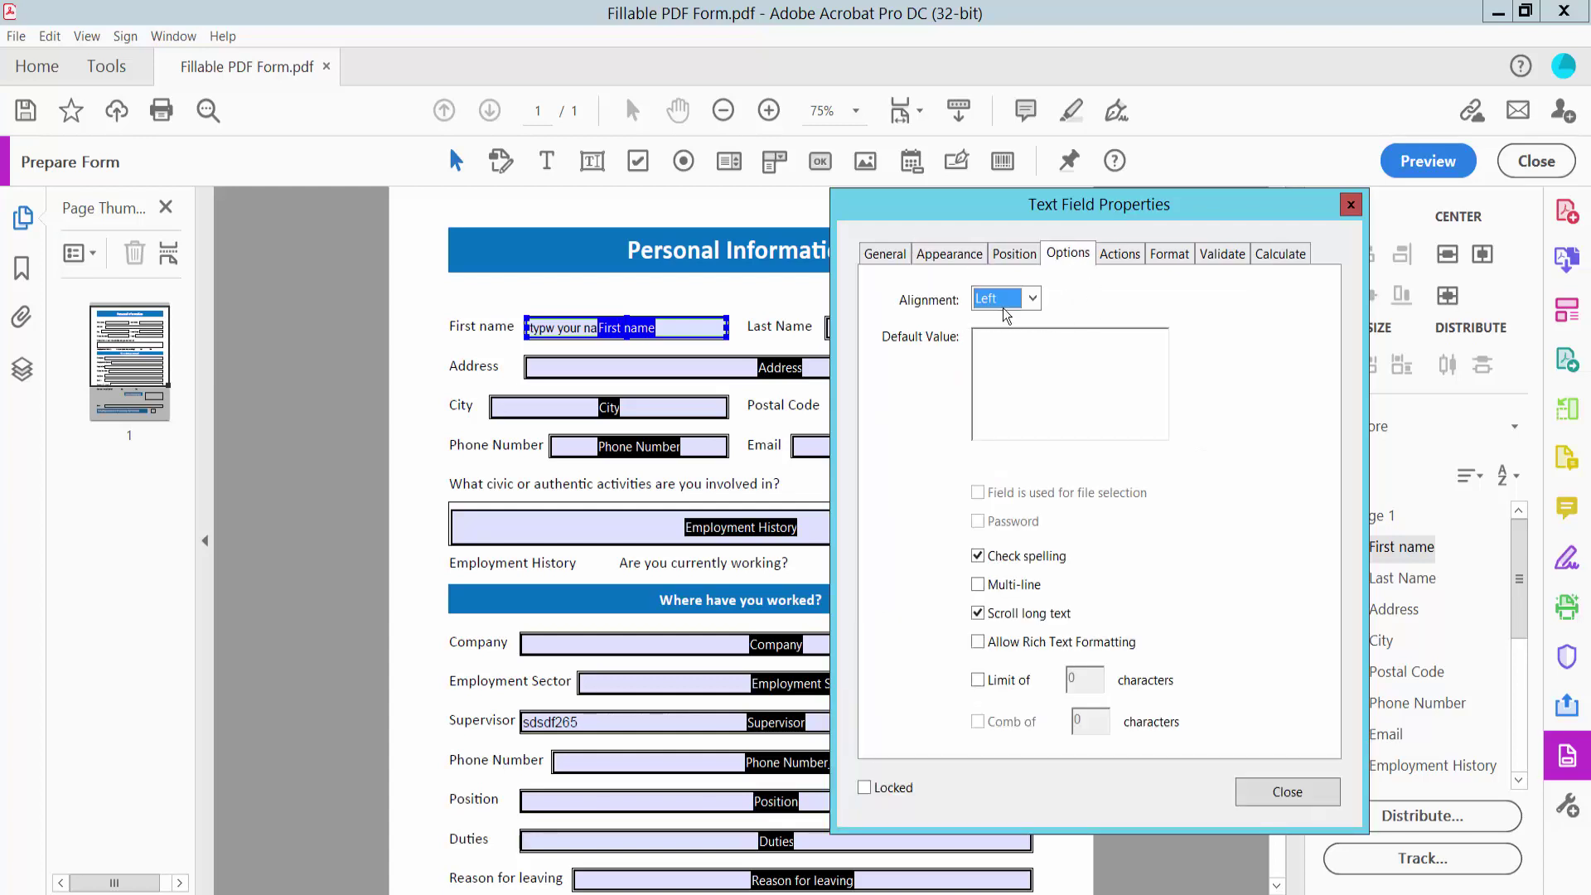
{"action": "left_click", "coordinate": [1001, 312]}
{"action": "left_click", "coordinate": [1002, 338]}
{"action": "left_click", "coordinate": [1280, 794]}
- Preview the restyled form at 100% zoom, then return to editing
{"action": "left_click", "coordinate": [1410, 167]}
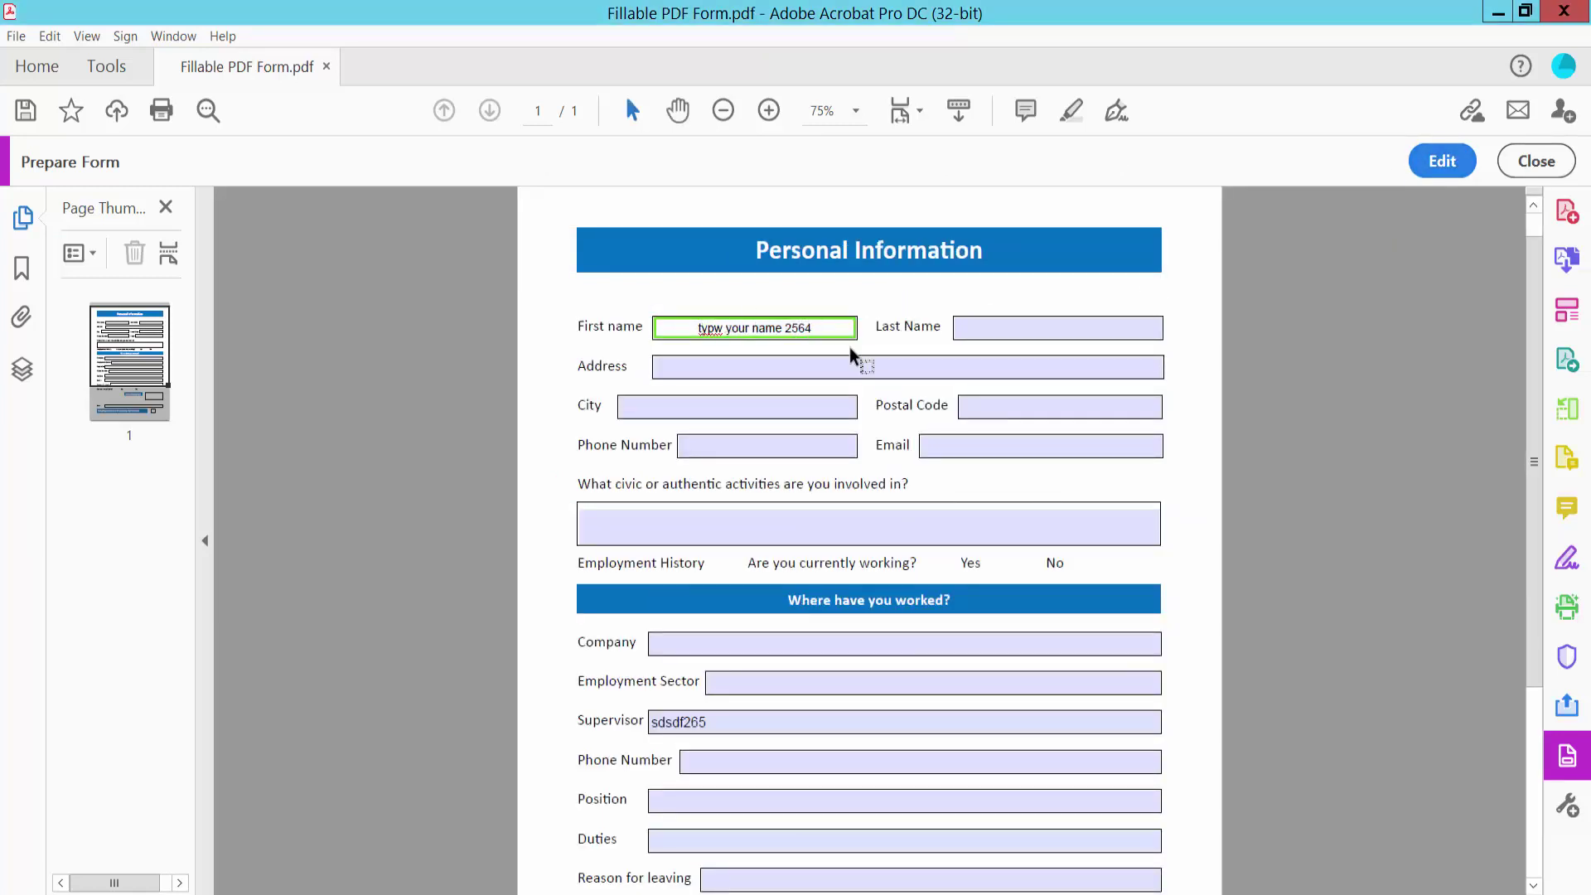
{"action": "key", "text": "ctrl+equal"}
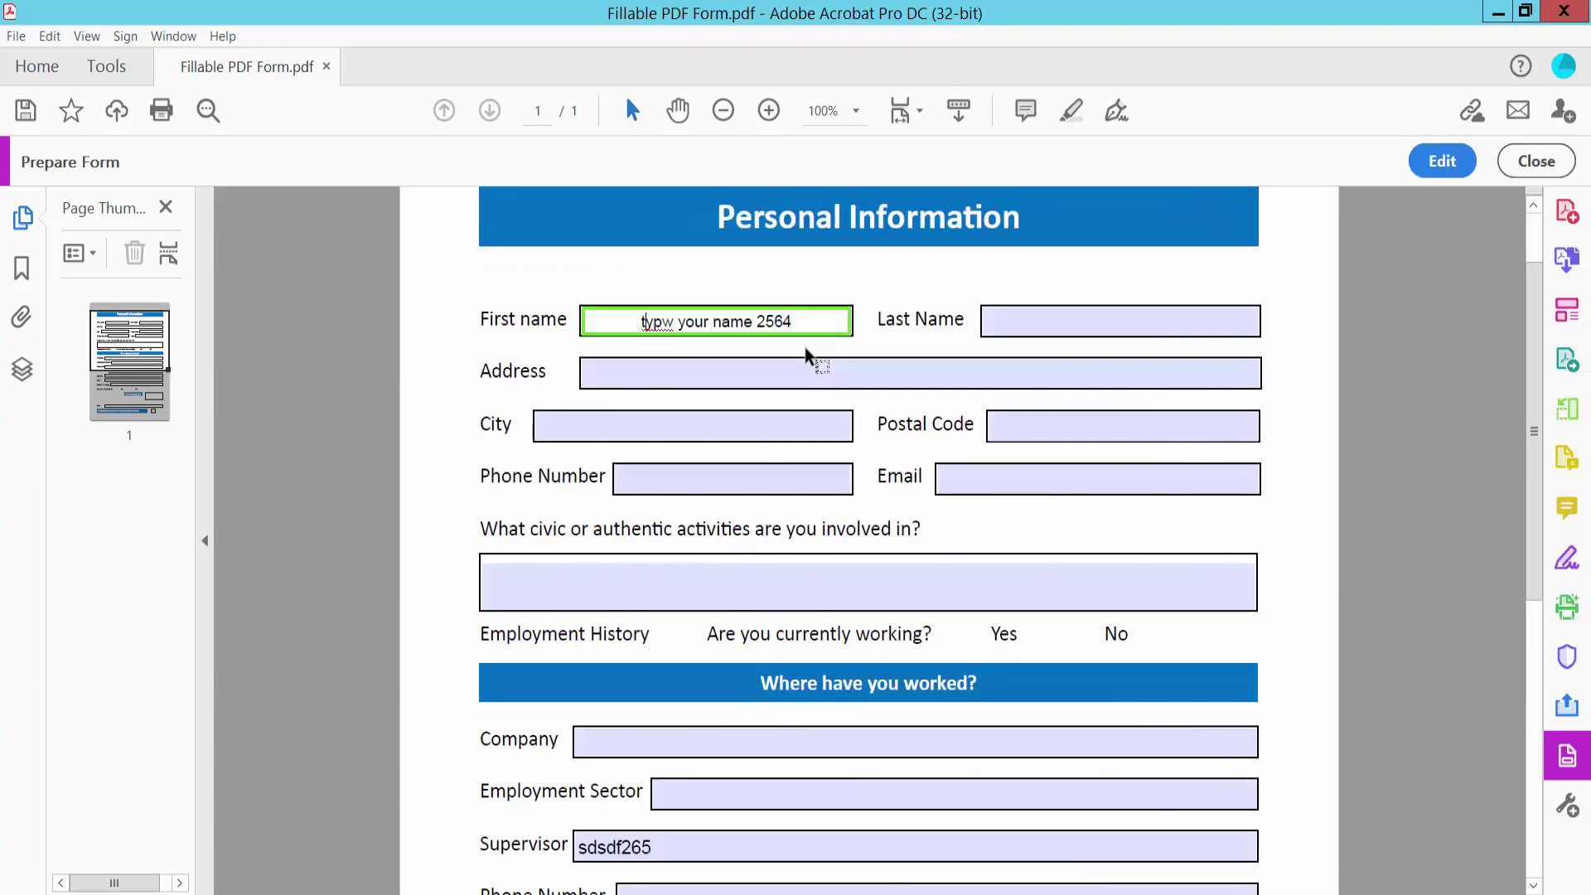
{"action": "scroll", "coordinate": [803, 346], "scroll_direction": "down", "scroll_amount": 1}
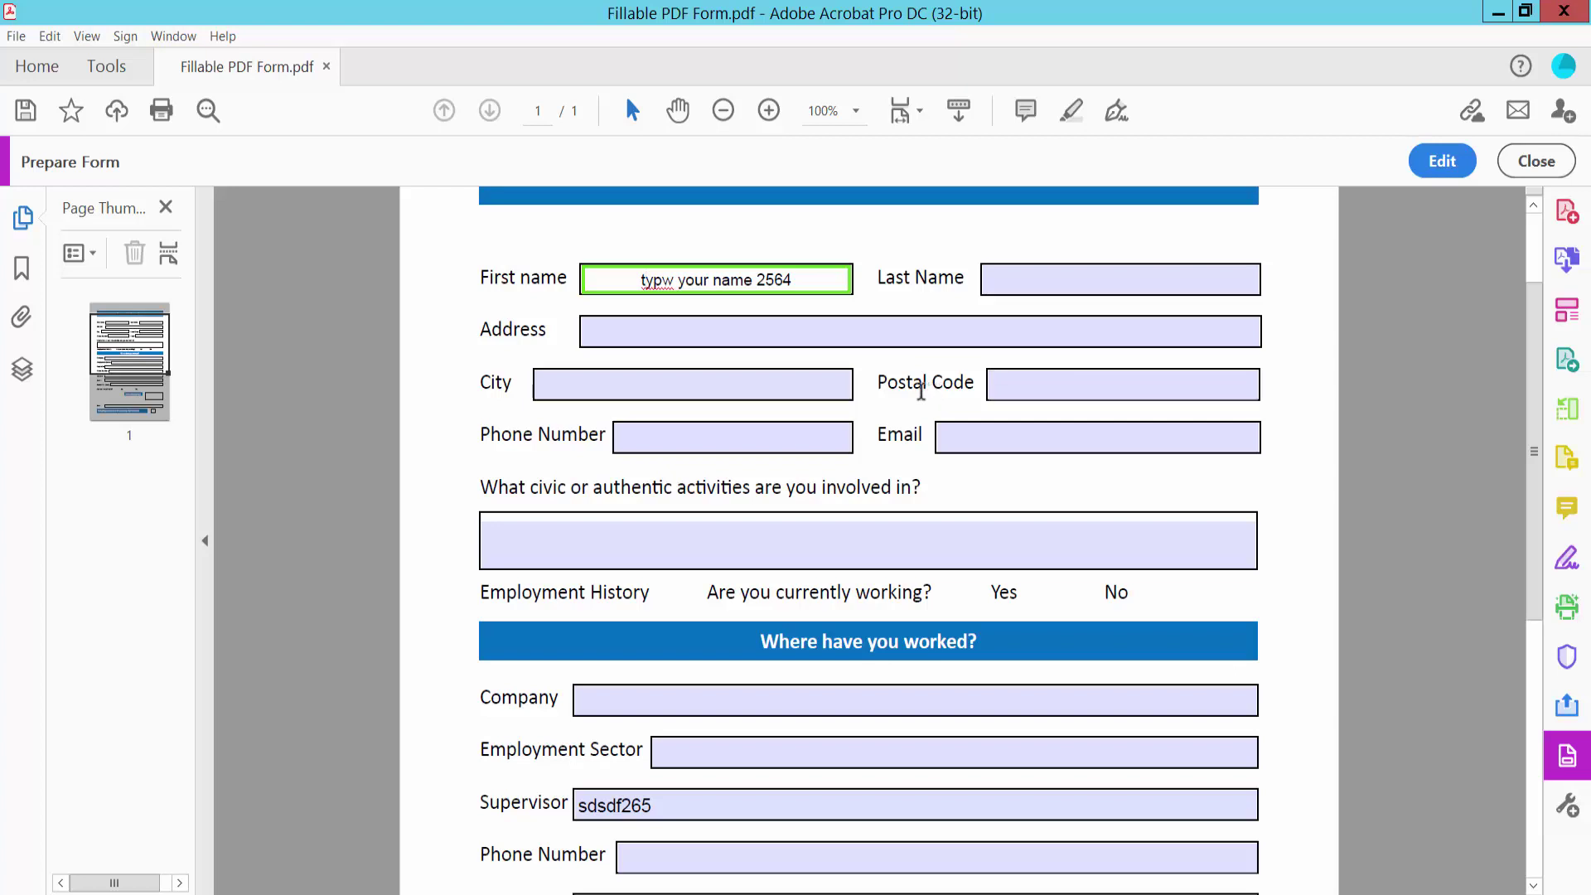
{"action": "left_click", "coordinate": [1428, 161]}
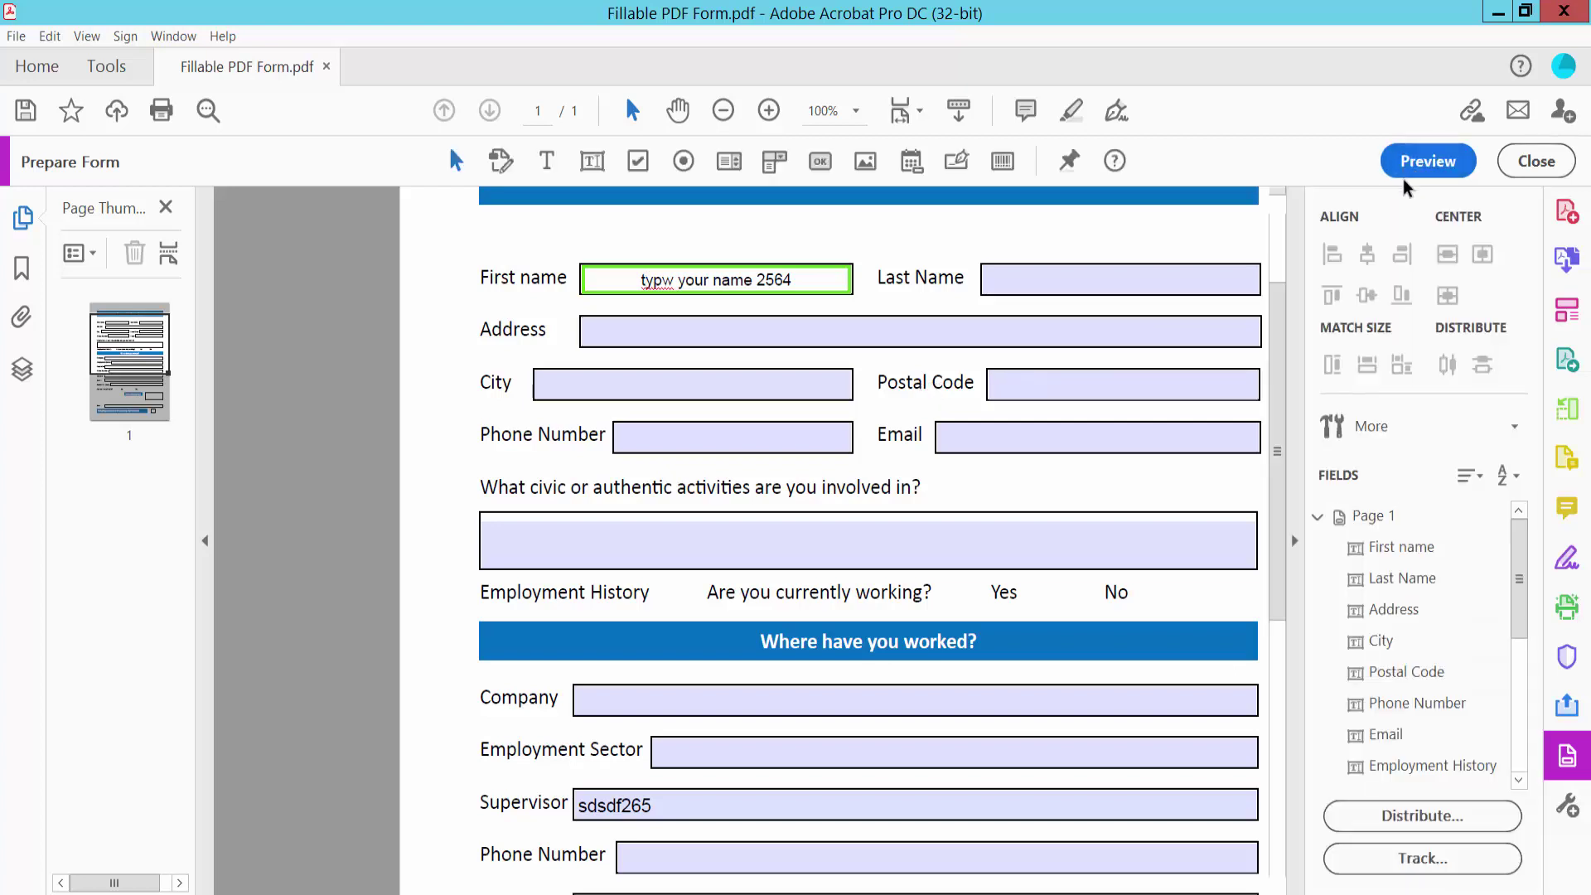
- Set the Postal Code field's format to Special > Zip Code
{"action": "left_click", "coordinate": [965, 395]}
{"action": "right_click", "coordinate": [929, 391]}
{"action": "left_click", "coordinate": [978, 344]}
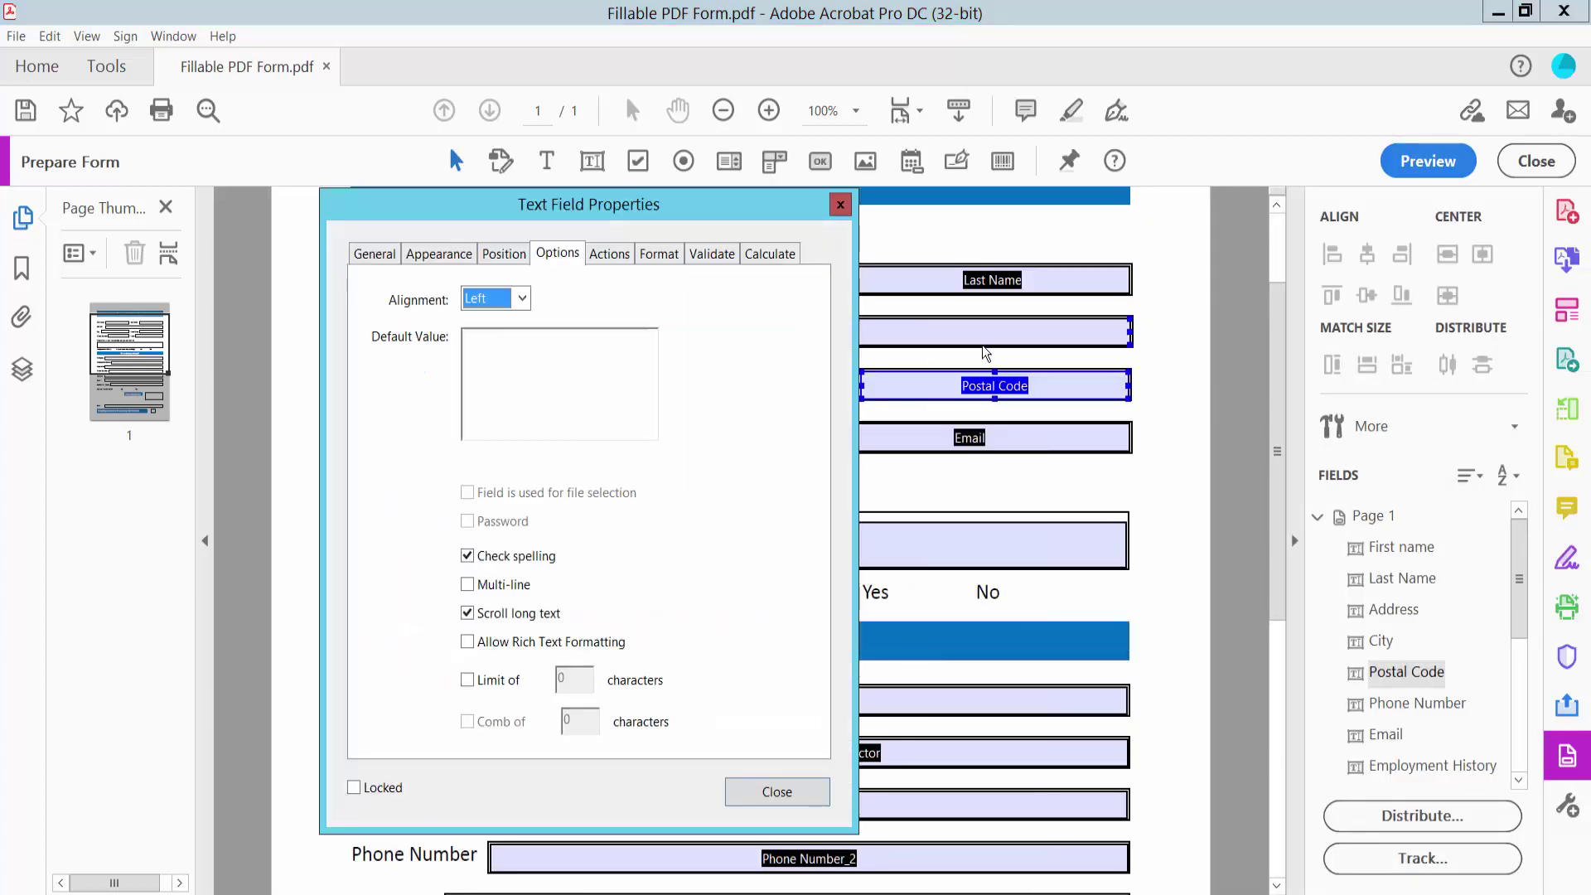
{"action": "left_click", "coordinate": [659, 254]}
{"action": "left_click", "coordinate": [624, 299]}
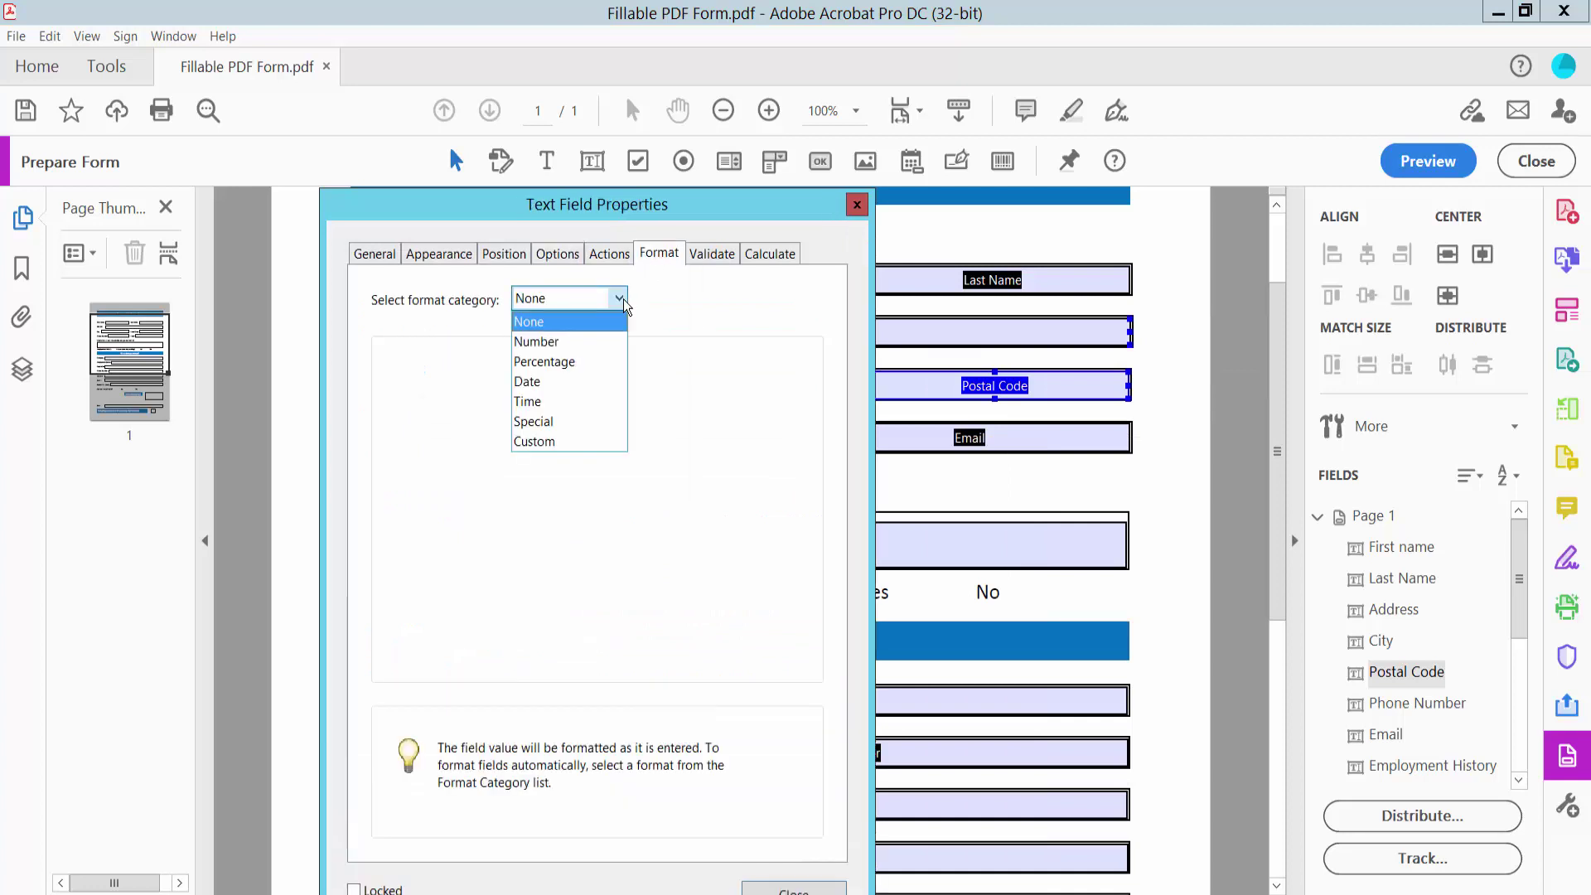
{"action": "left_click", "coordinate": [545, 422]}
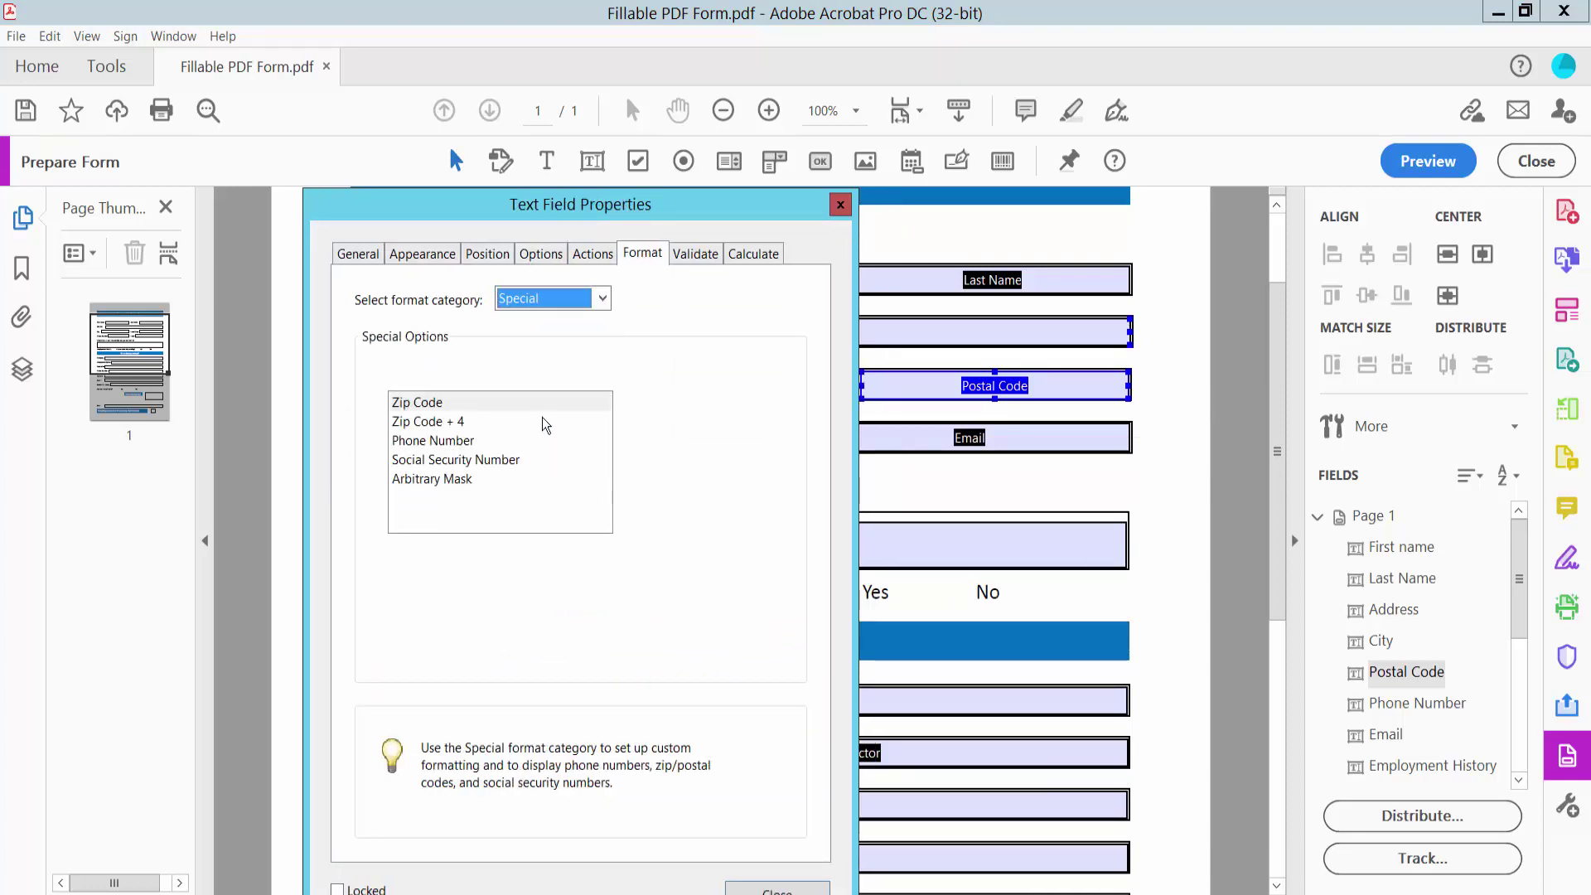
{"action": "left_click", "coordinate": [431, 404]}
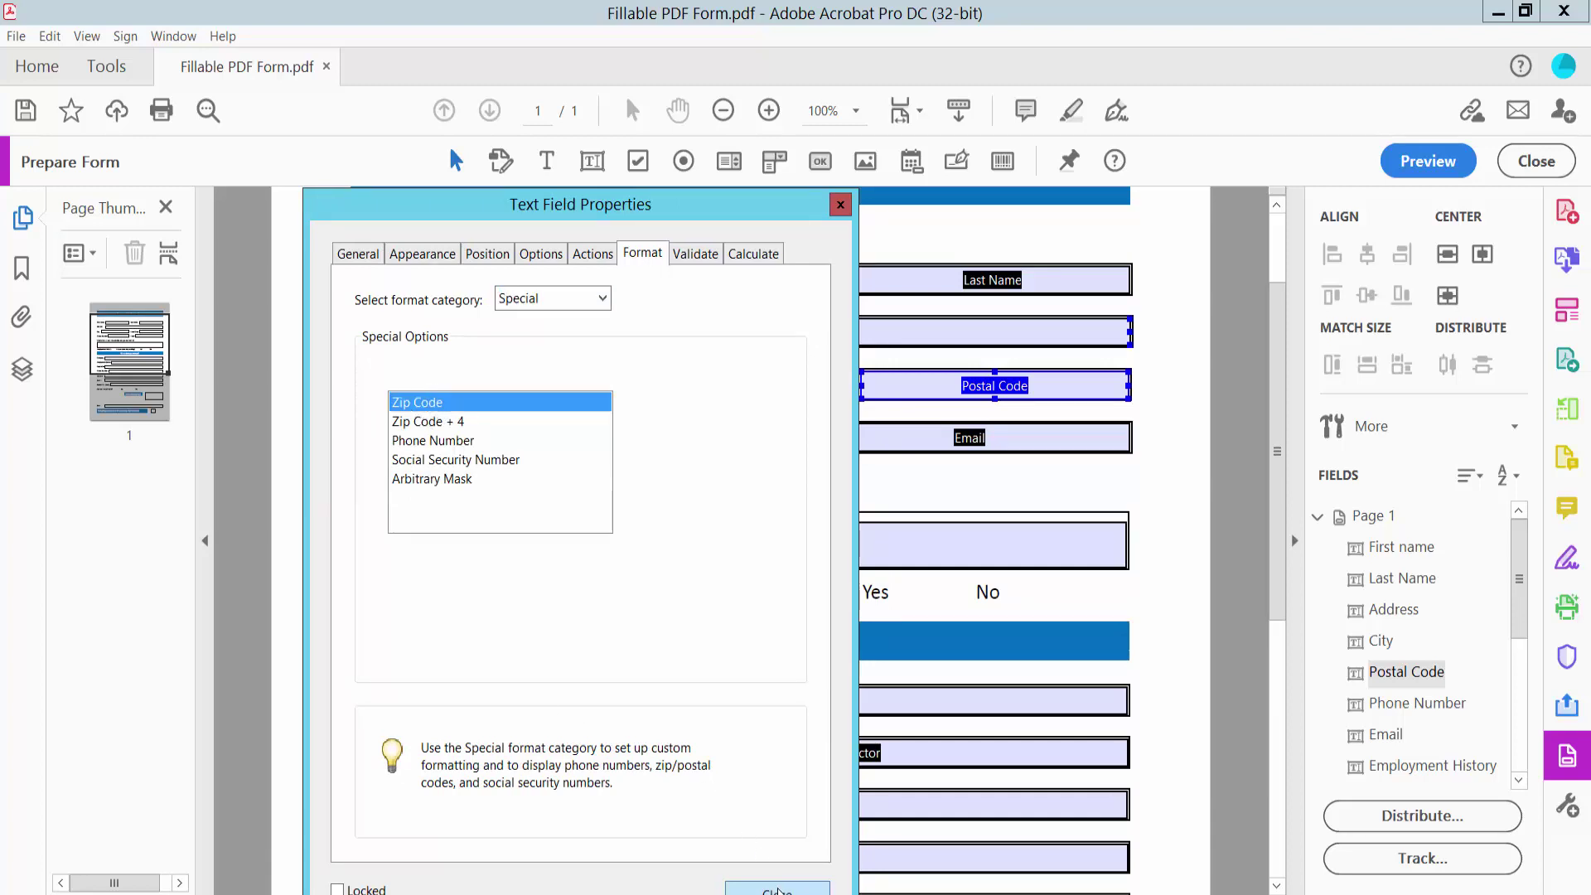
{"action": "left_click", "coordinate": [777, 888]}
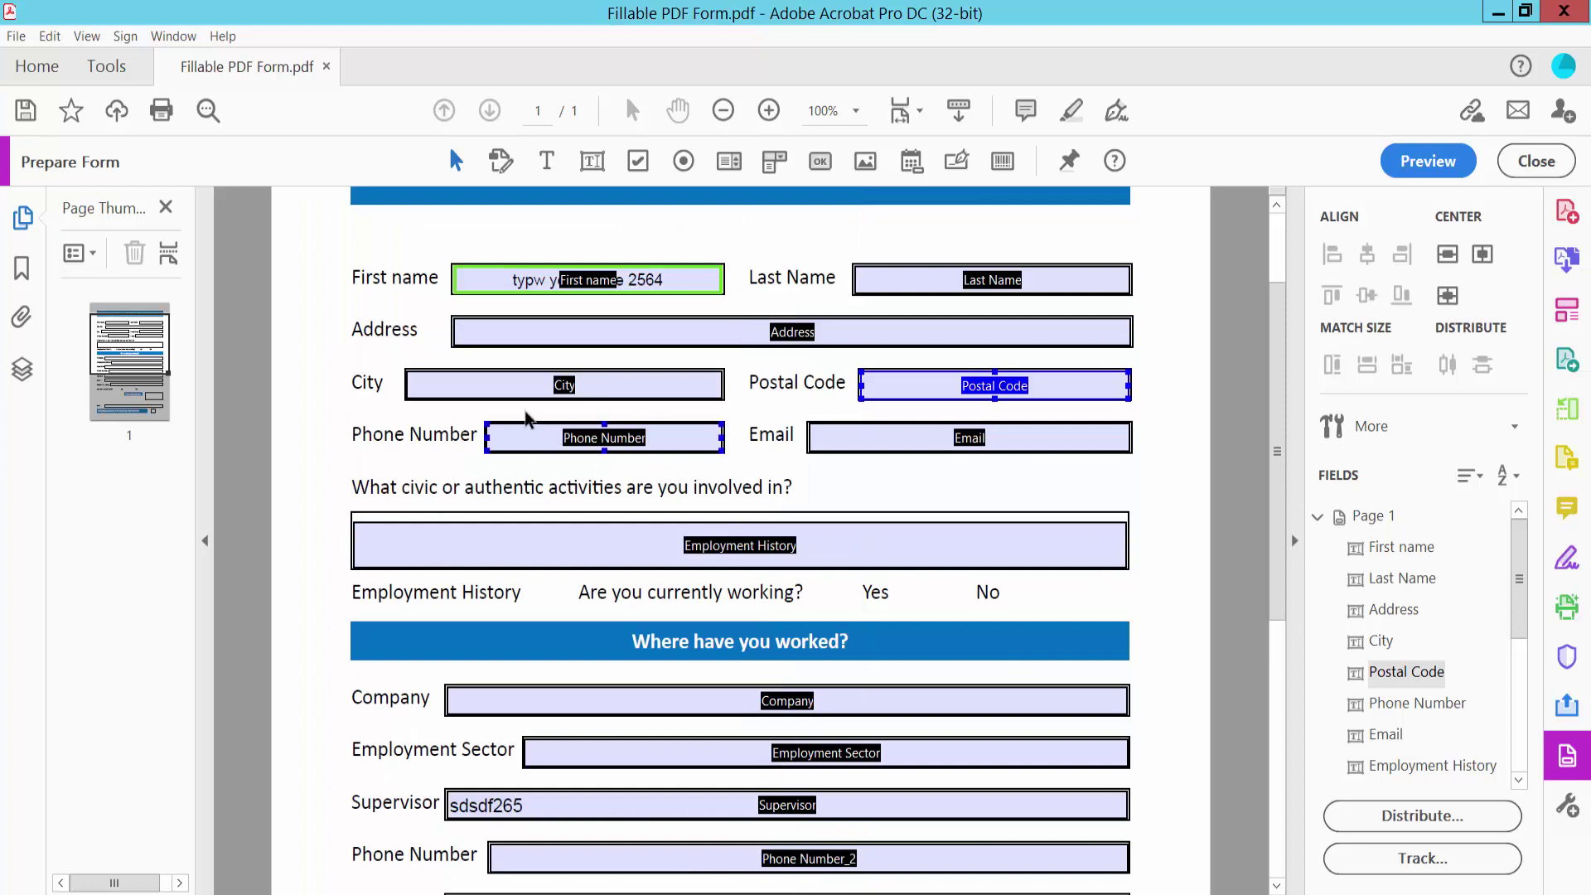
- Set the Phone Number field's format to Special > Phone Number
{"action": "right_click", "coordinate": [593, 439]}
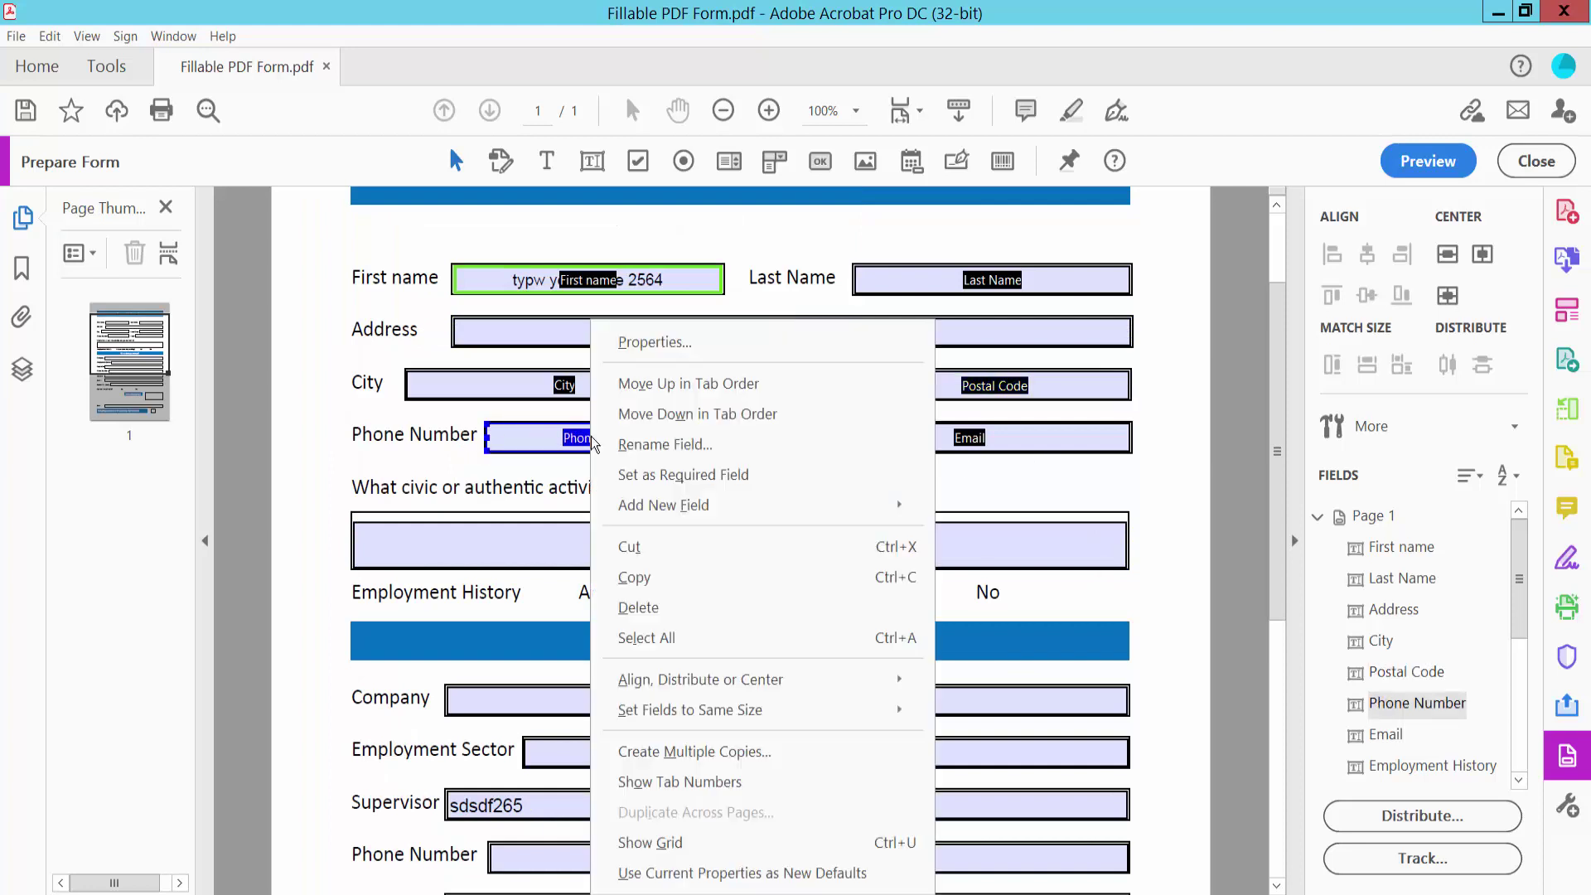
{"action": "left_click", "coordinate": [643, 343]}
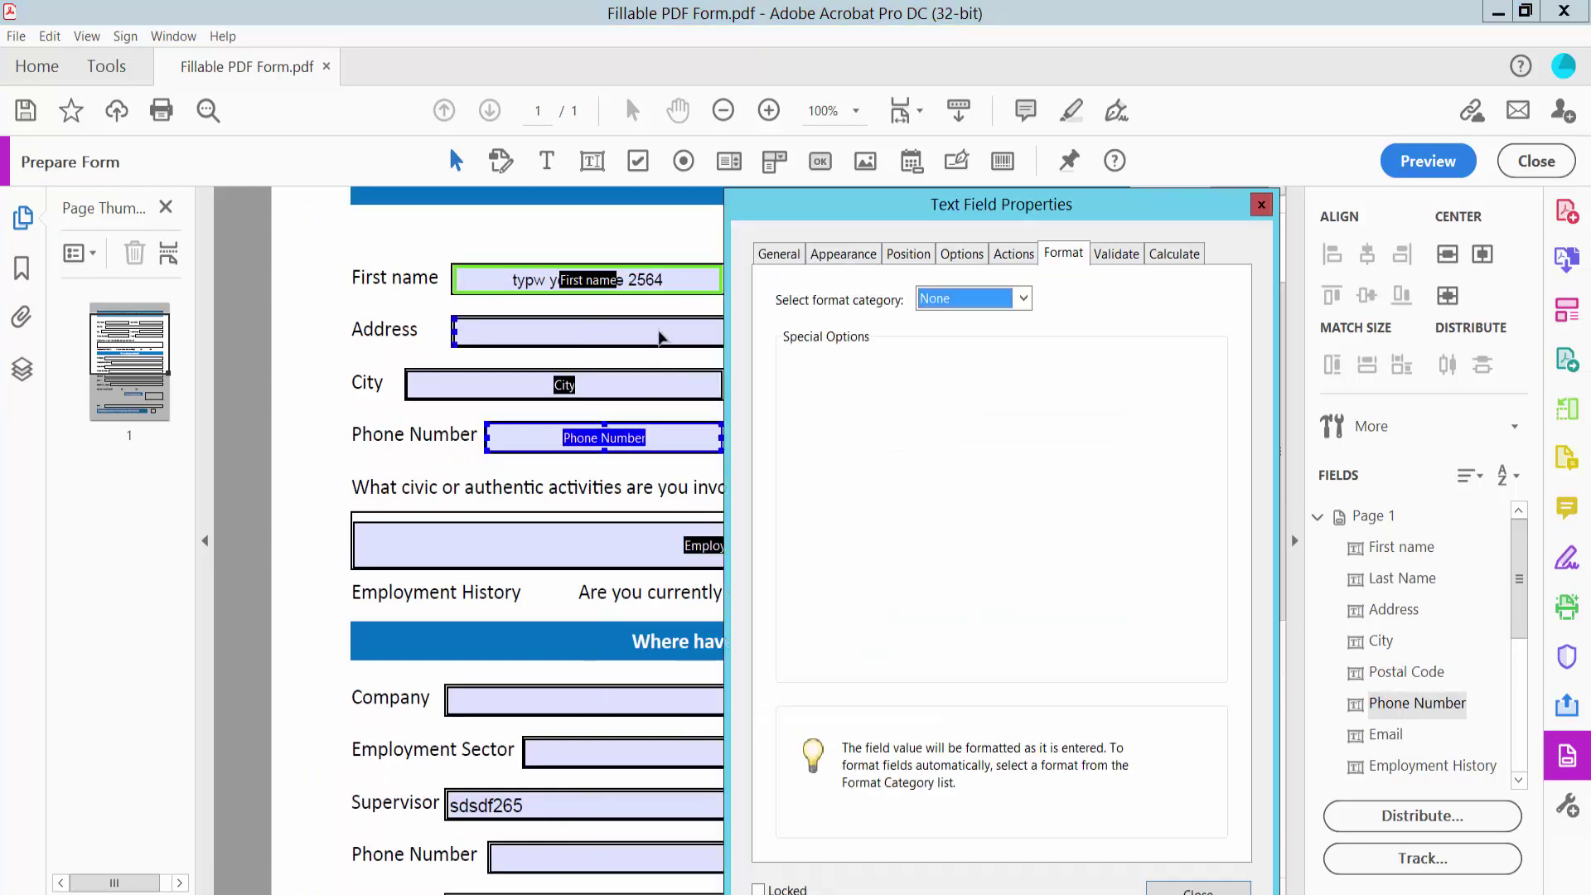
{"action": "left_click", "coordinate": [1017, 208]}
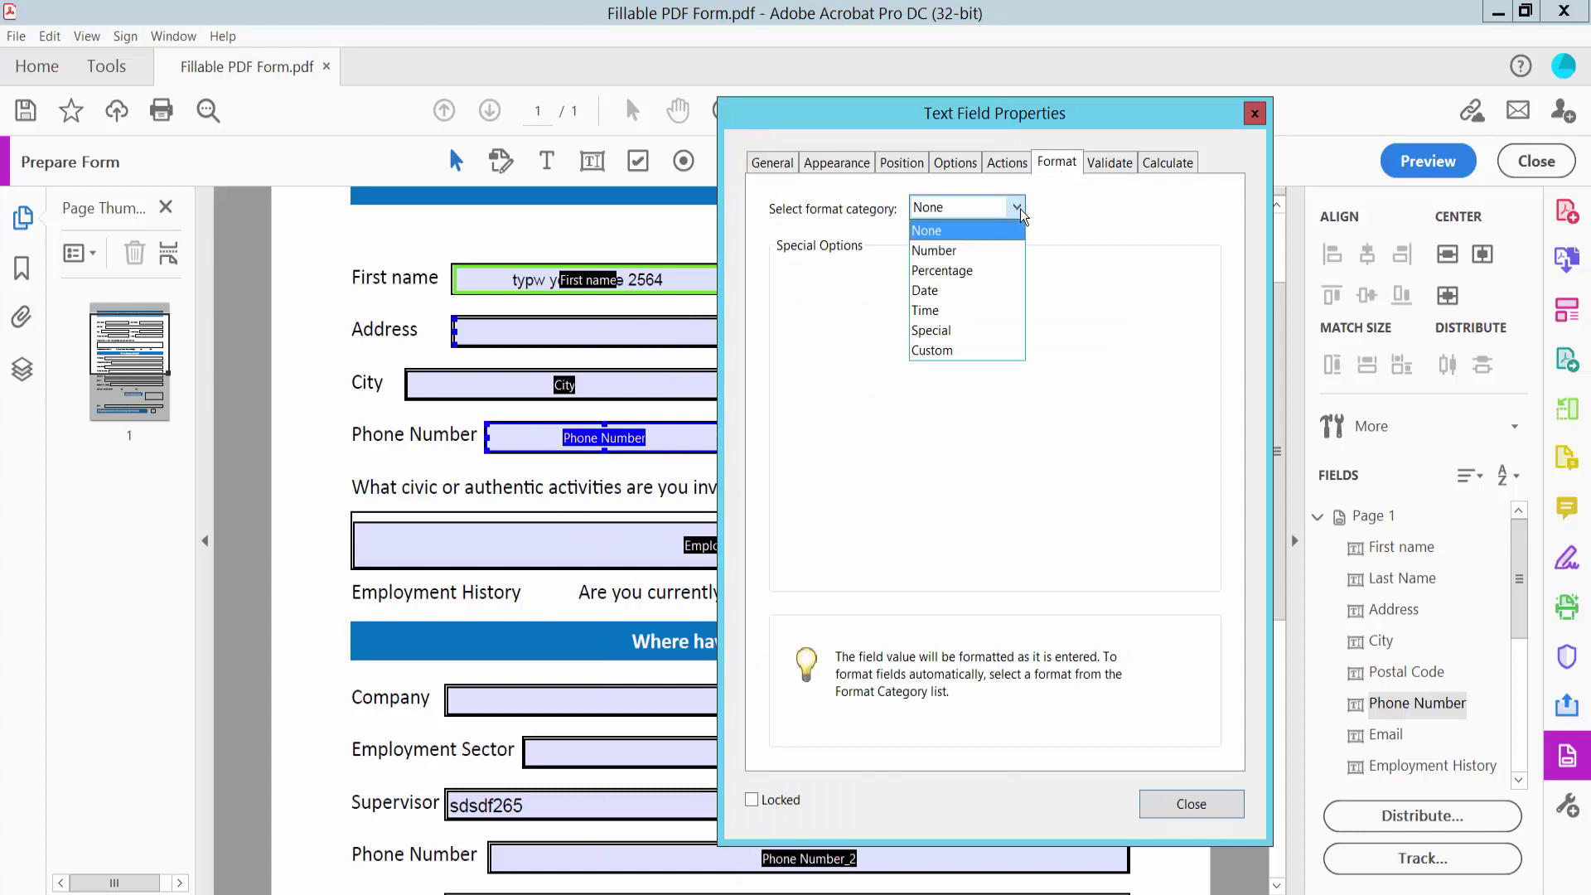
{"action": "left_click", "coordinate": [937, 330]}
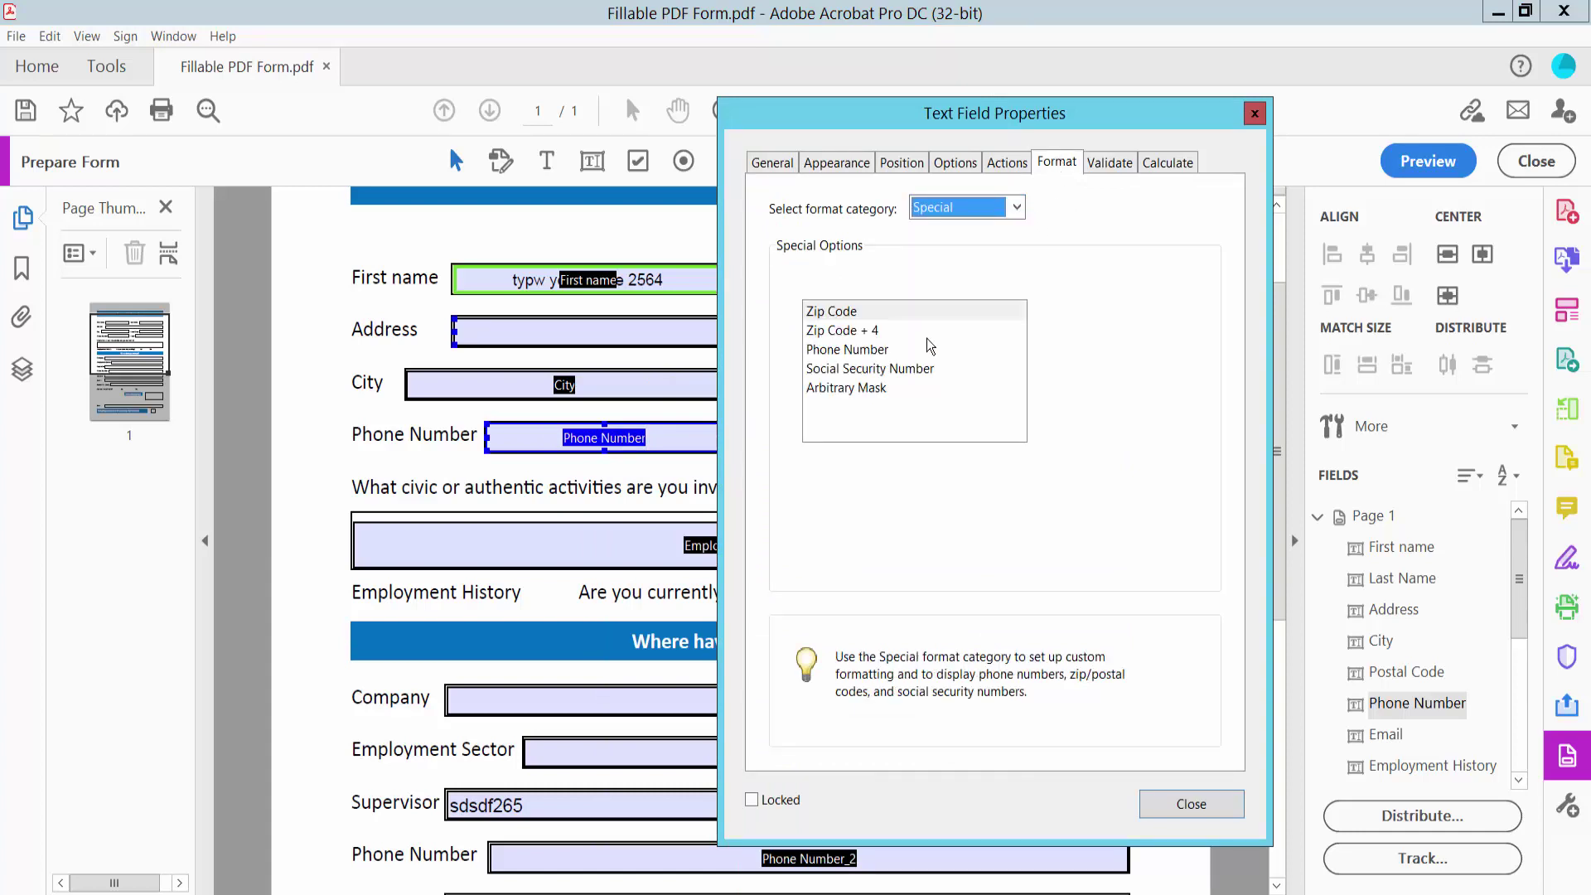
{"action": "left_click", "coordinate": [830, 349]}
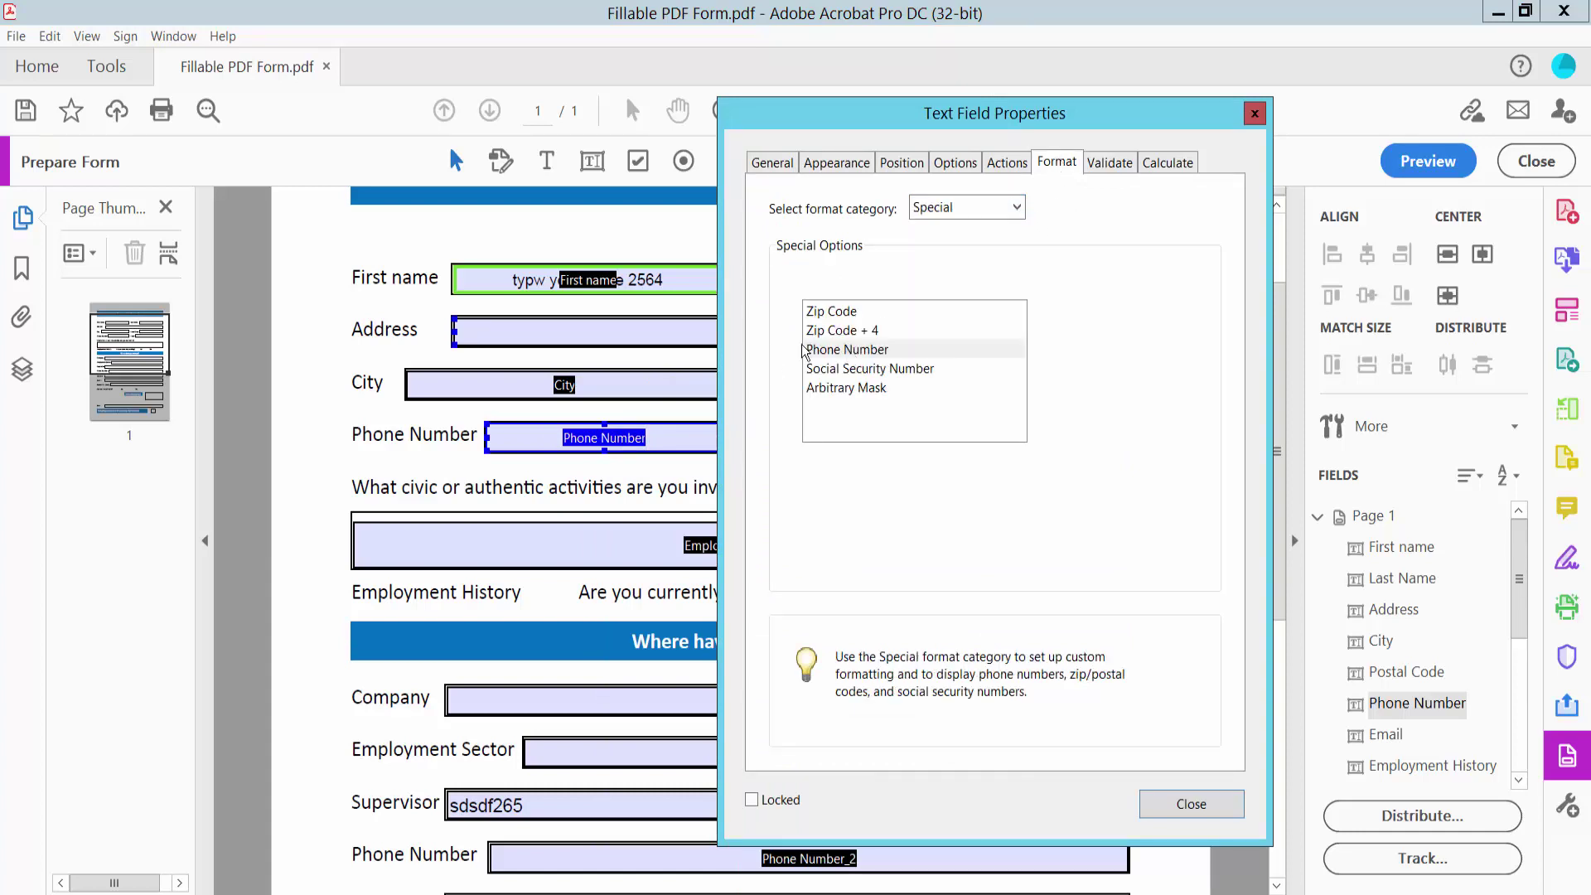
{"action": "left_click", "coordinate": [1193, 804]}
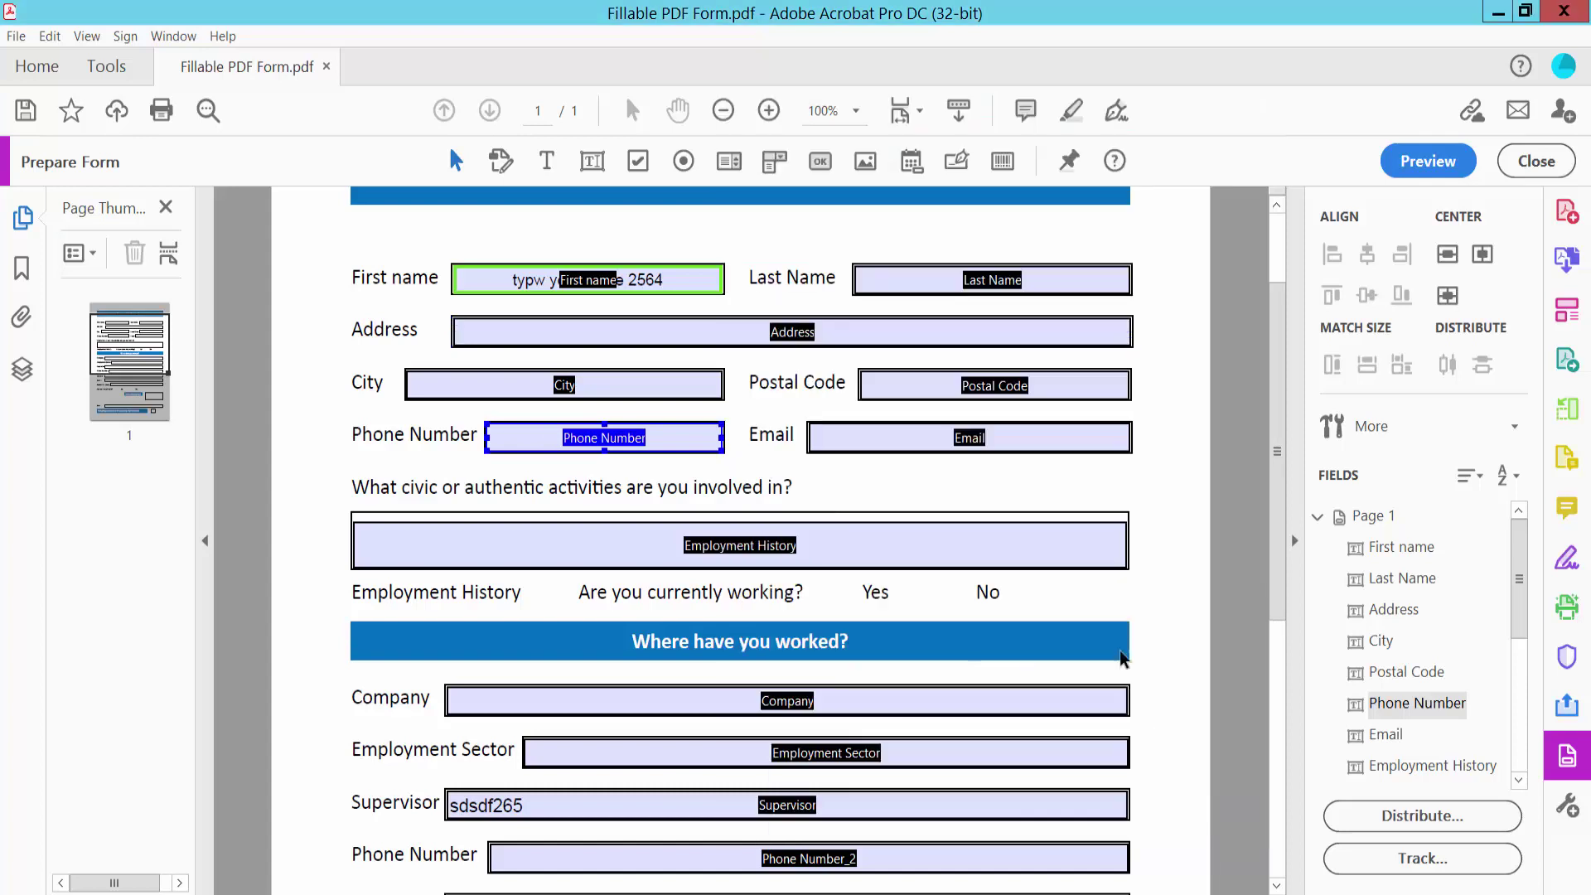
{"action": "left_click", "coordinate": [1423, 166]}
- Enter postal code 4786 and dismiss the resulting format-mismatch warning
{"action": "left_click", "coordinate": [1056, 386]}
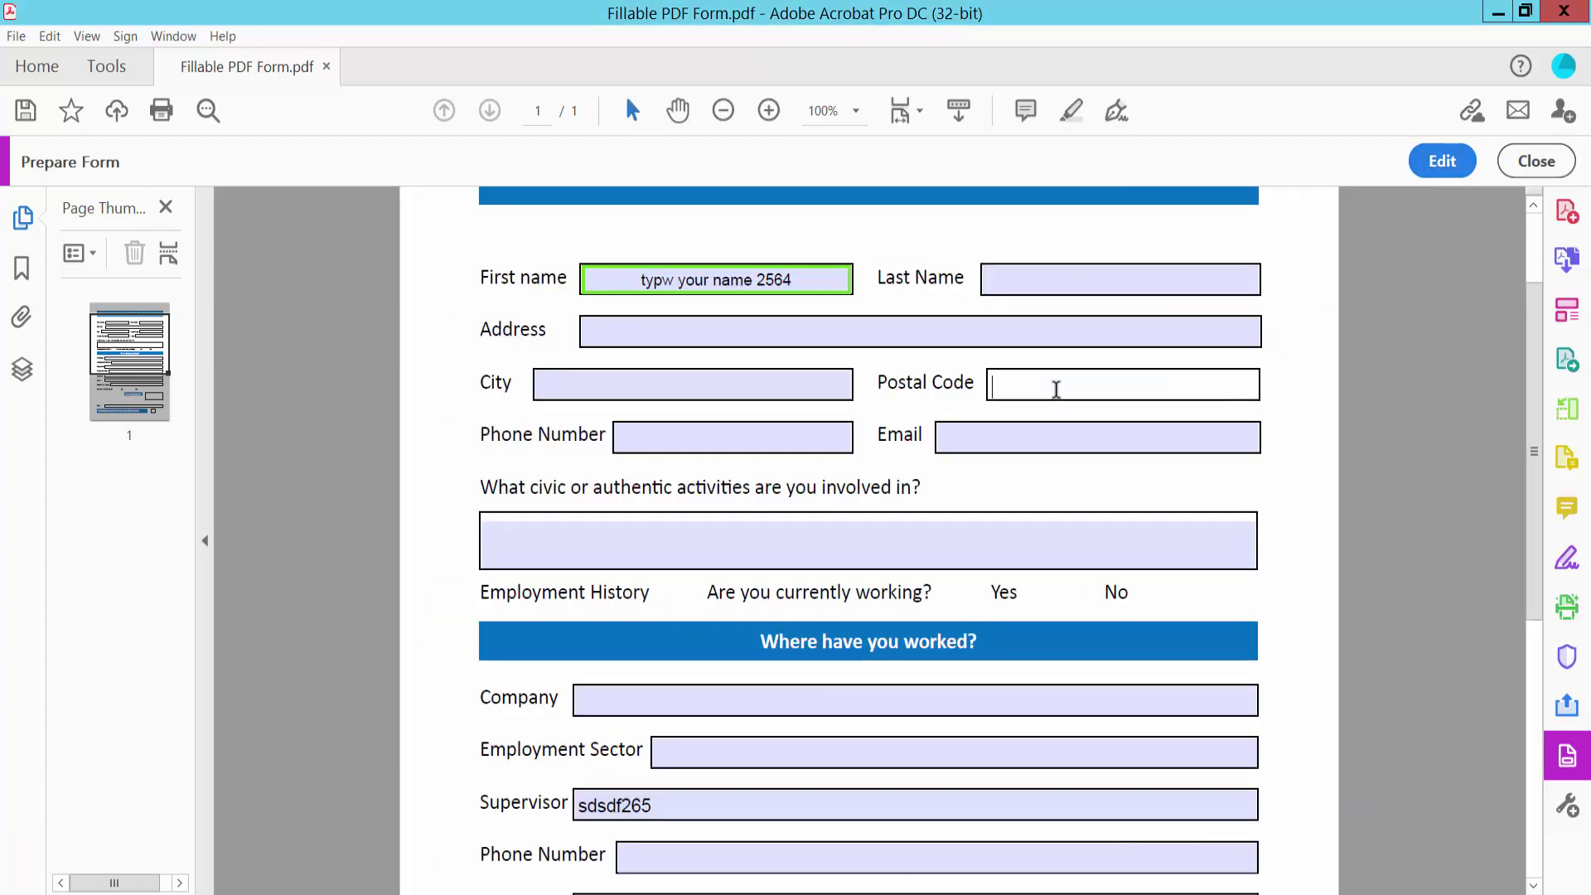
{"action": "type", "text": "4786"}
{"action": "left_click", "coordinate": [827, 423]}
{"action": "left_click", "coordinate": [1003, 500]}
- Try a 9-digit Phone Number entry and dismiss its format-mismatch warning
{"action": "left_click", "coordinate": [740, 441]}
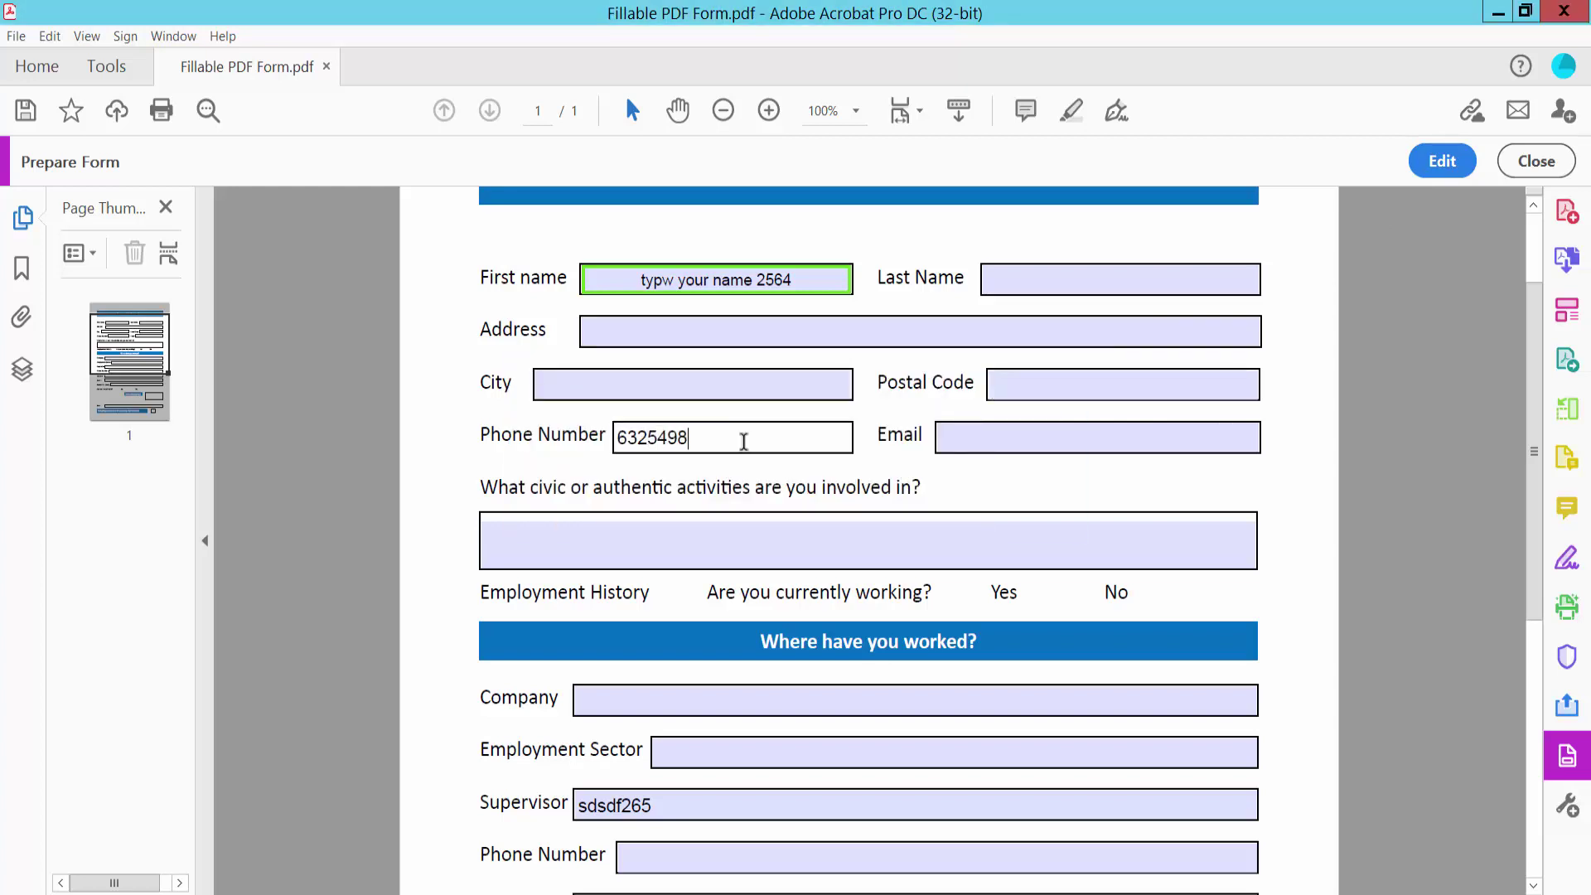
{"action": "scroll", "coordinate": [923, 369], "scroll_direction": "down", "scroll_amount": 4}
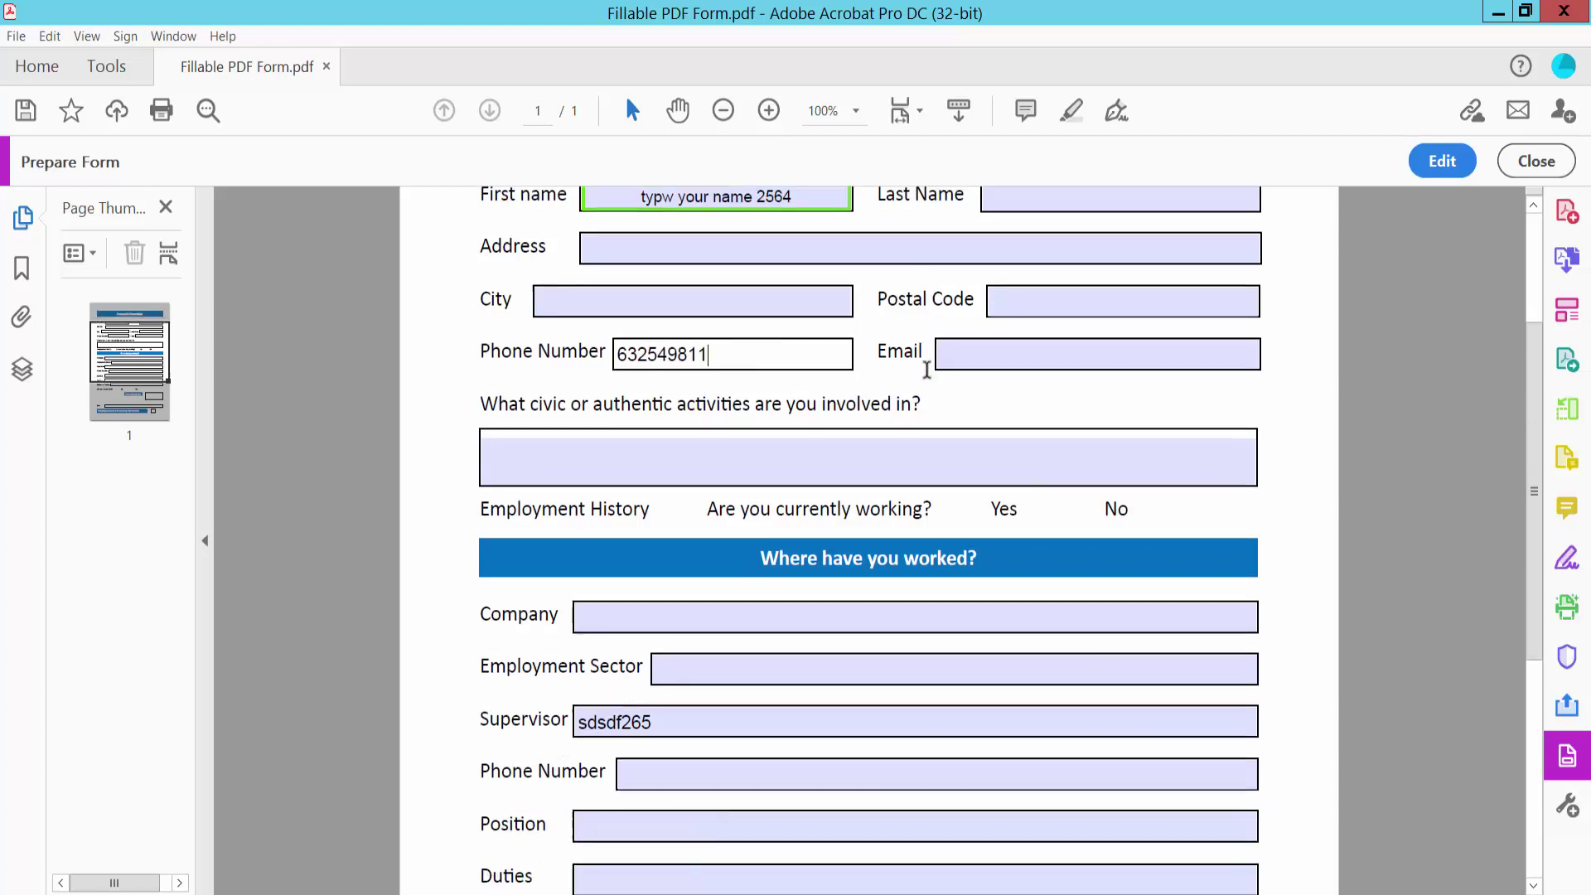
{"action": "left_click", "coordinate": [1027, 427]}
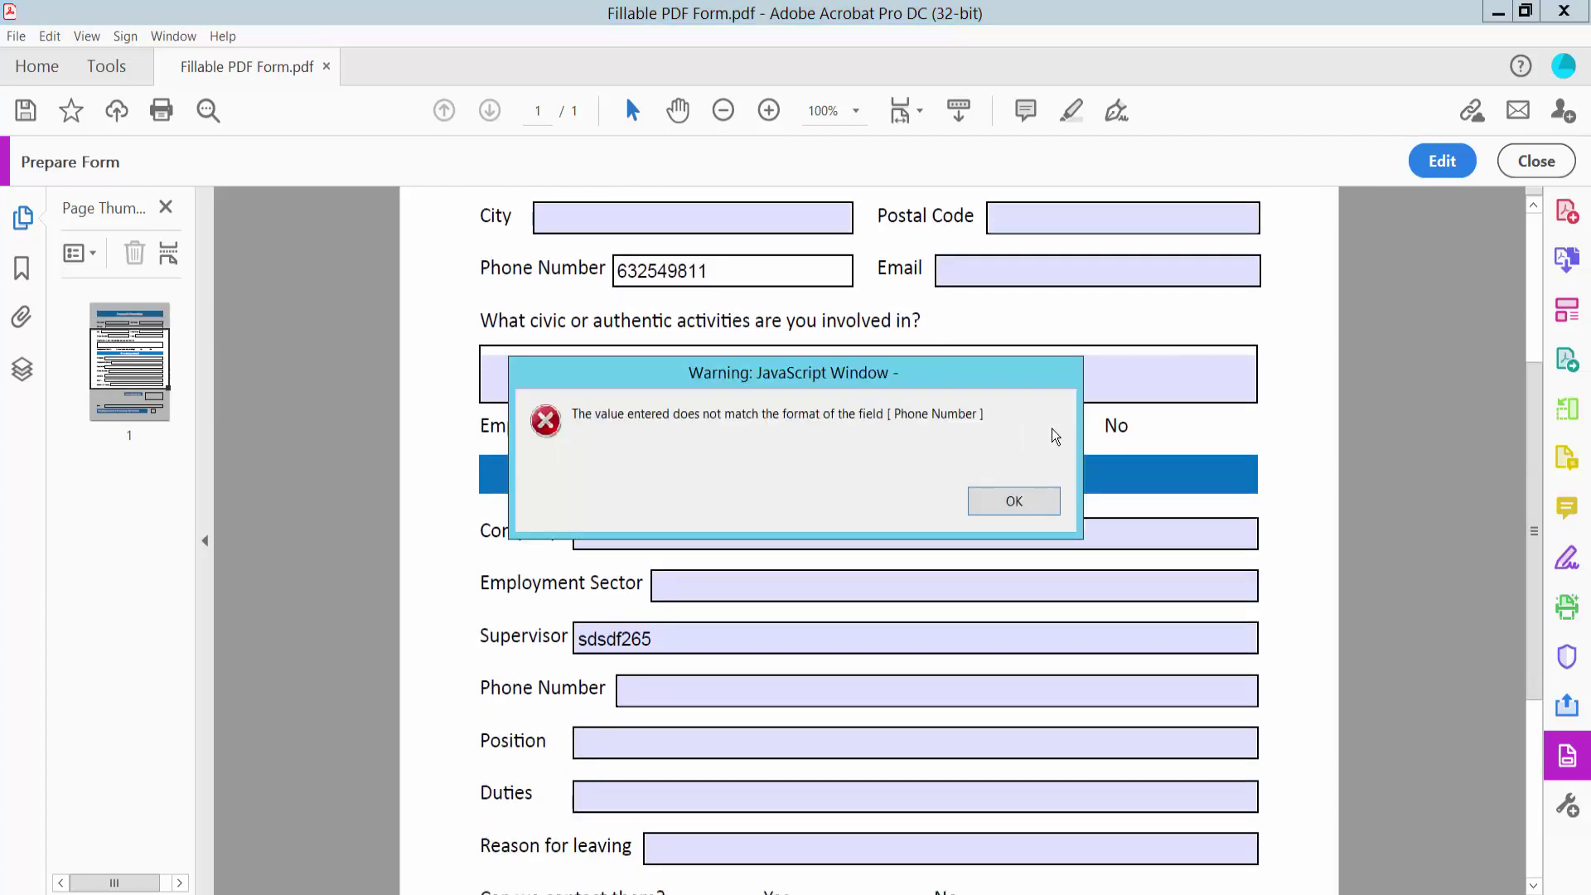
{"action": "left_click", "coordinate": [986, 501]}
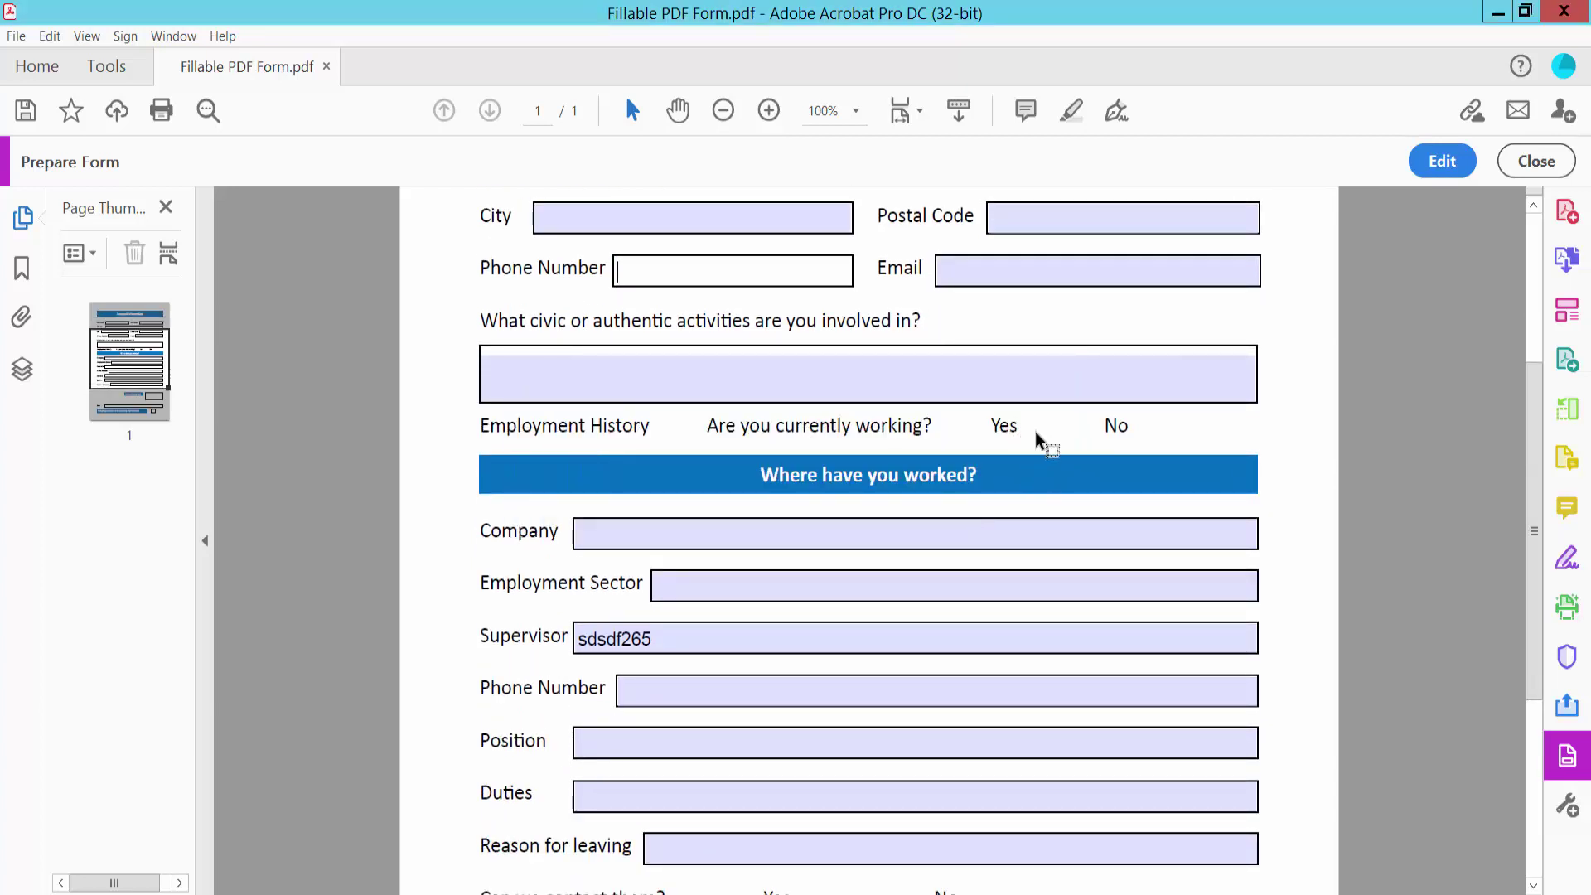
{"action": "scroll", "coordinate": [1035, 430], "scroll_direction": "up", "scroll_amount": 1}
{"action": "scroll", "coordinate": [1069, 437], "scroll_direction": "up", "scroll_amount": 1}
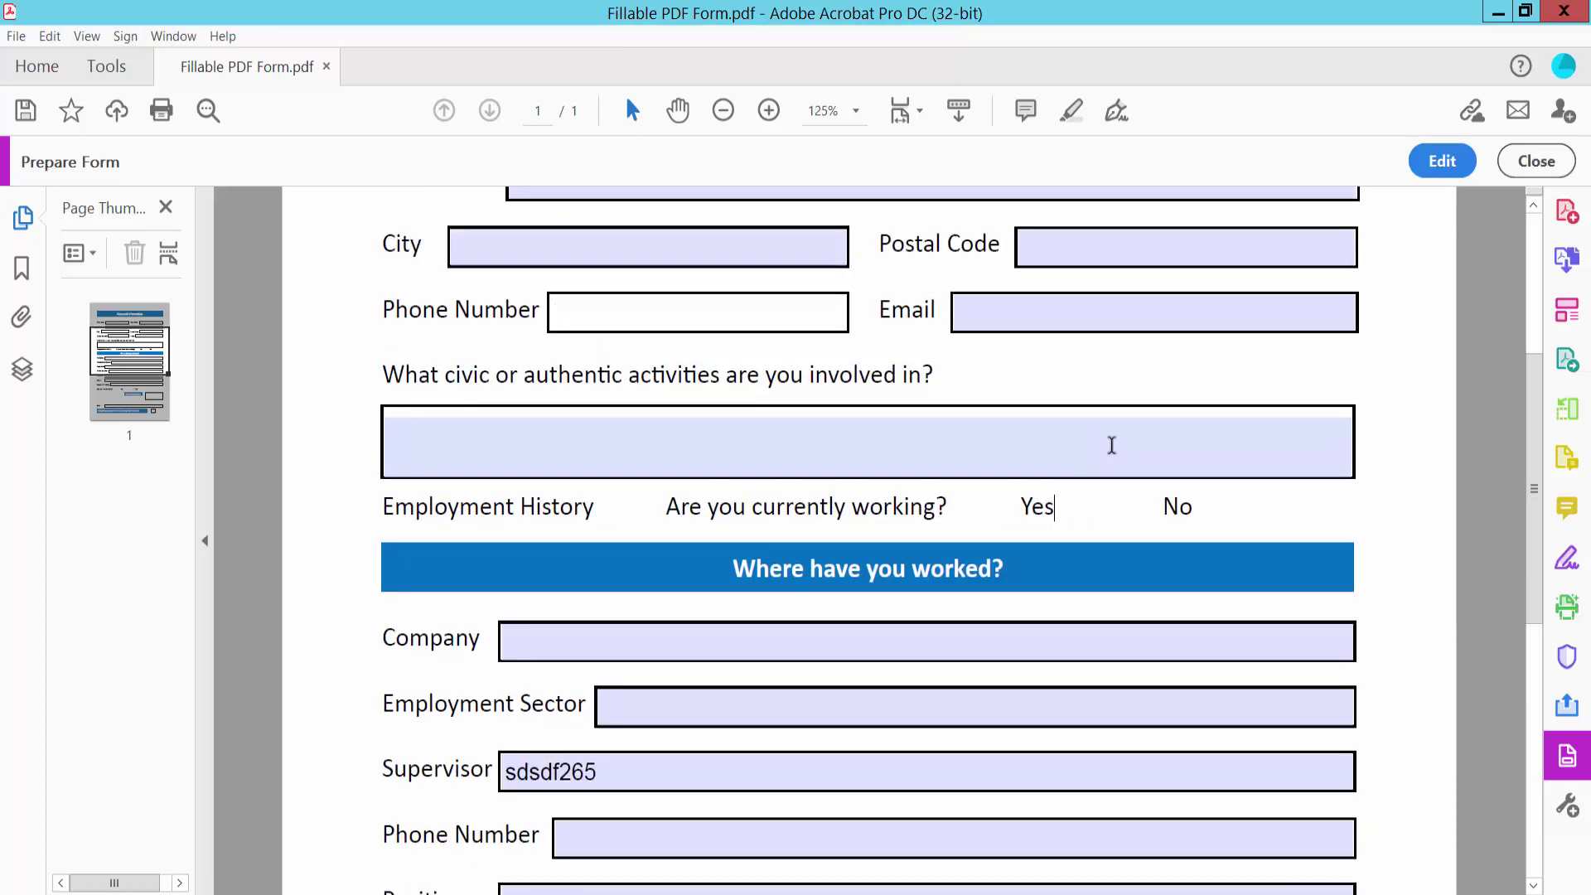
{"action": "scroll", "coordinate": [1112, 444], "scroll_direction": "up", "scroll_amount": 1}
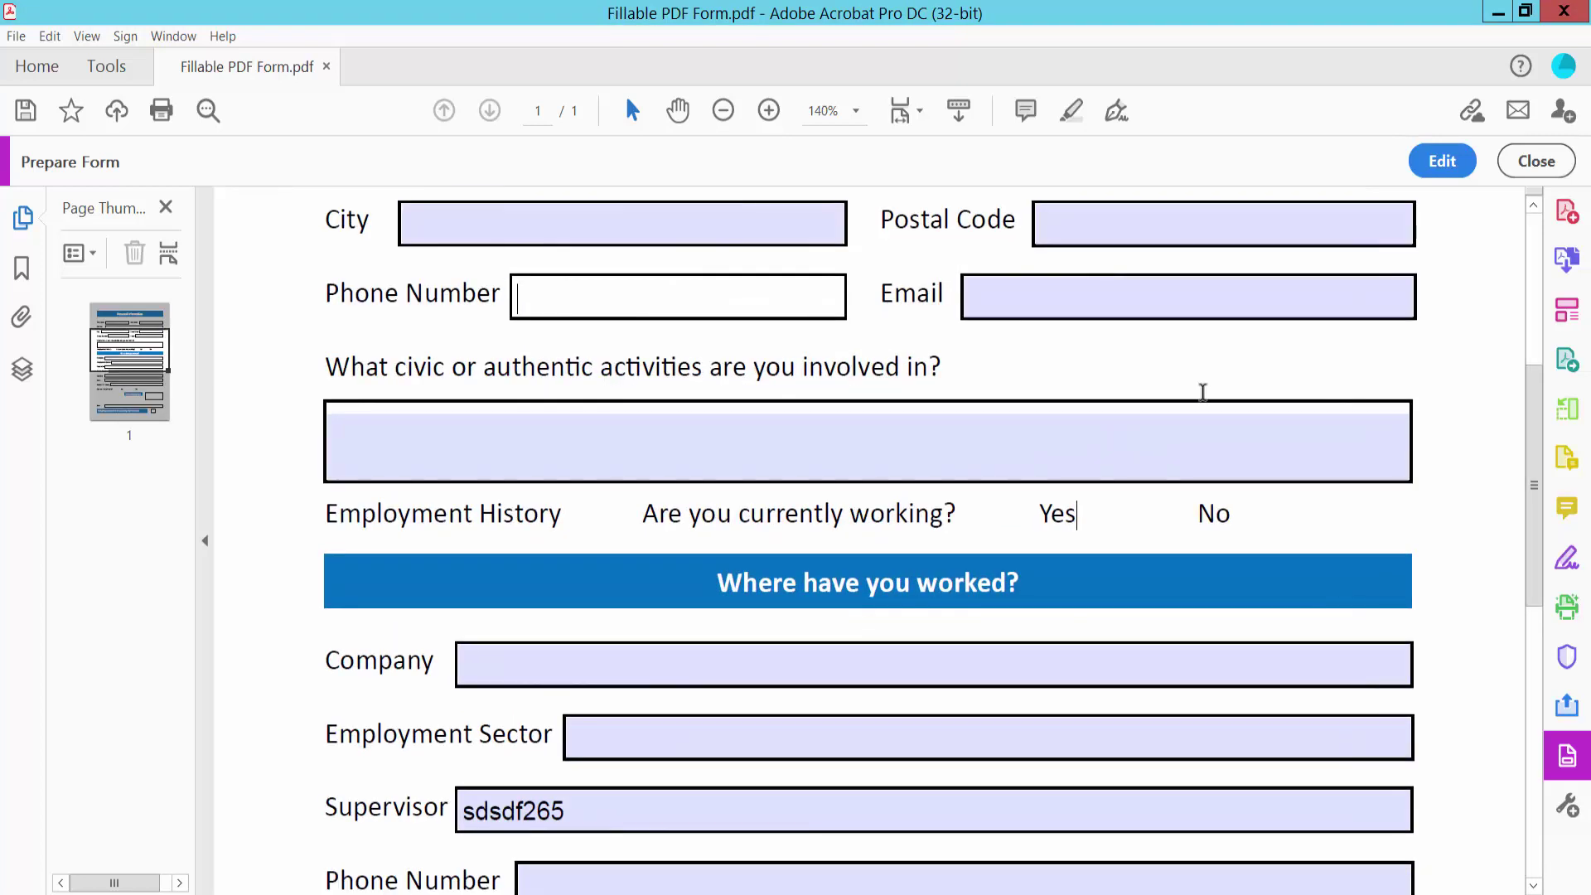
- Back in field editing, draw a check box beside Yes for the currently-working question
{"action": "left_click", "coordinate": [1437, 163]}
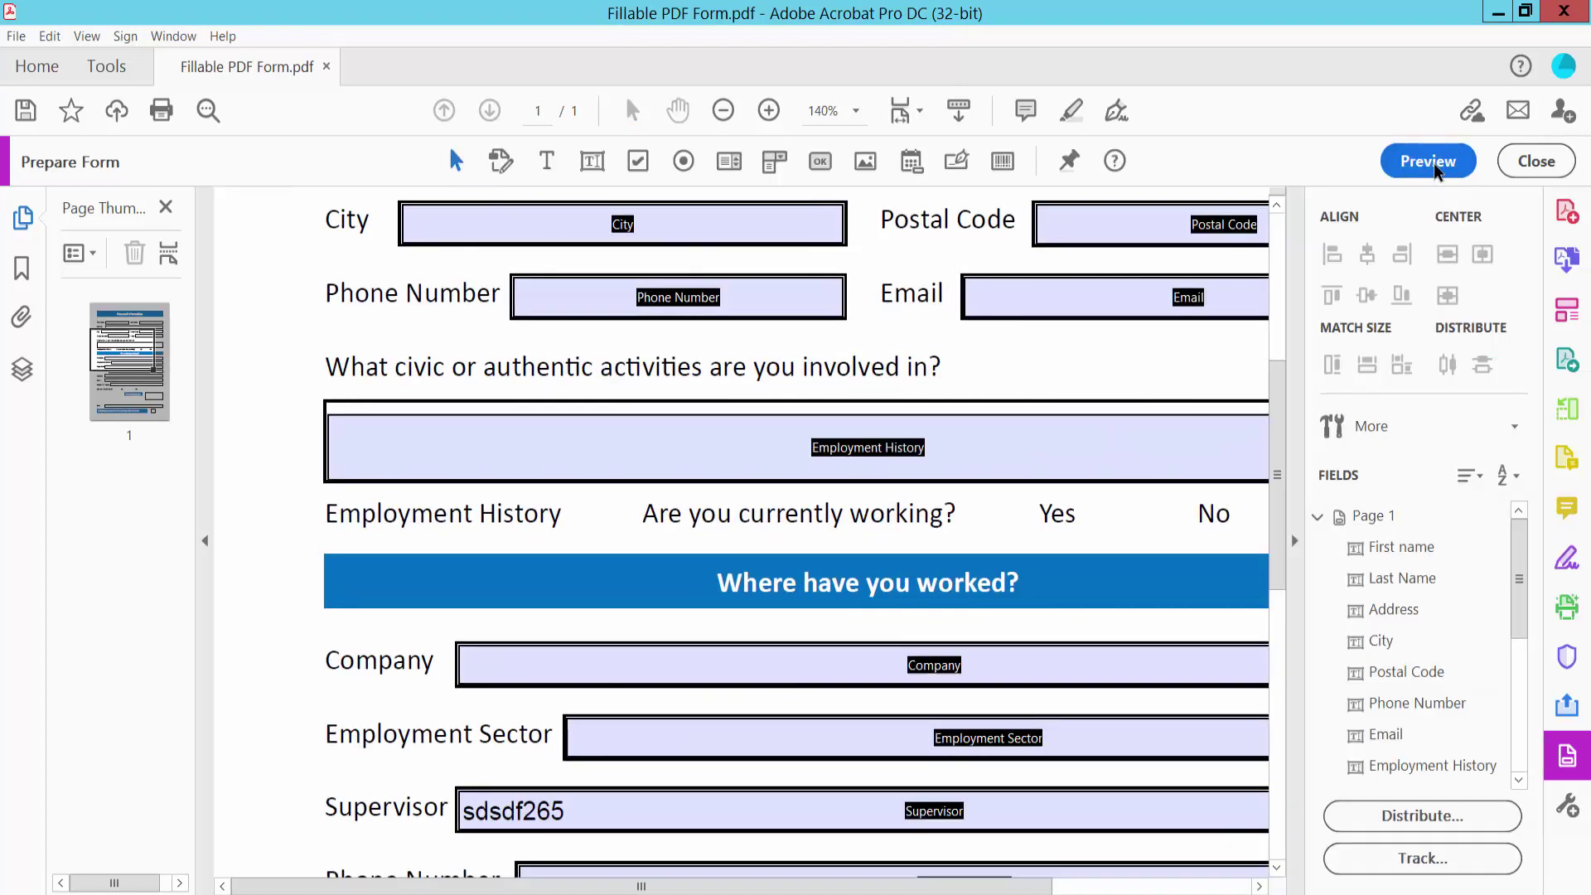
{"action": "left_click", "coordinate": [1295, 539]}
{"action": "scroll", "coordinate": [1289, 530], "scroll_direction": "up", "scroll_amount": 1}
{"action": "left_click", "coordinate": [1290, 527]}
{"action": "left_click", "coordinate": [619, 195]}
{"action": "left_click", "coordinate": [638, 162]}
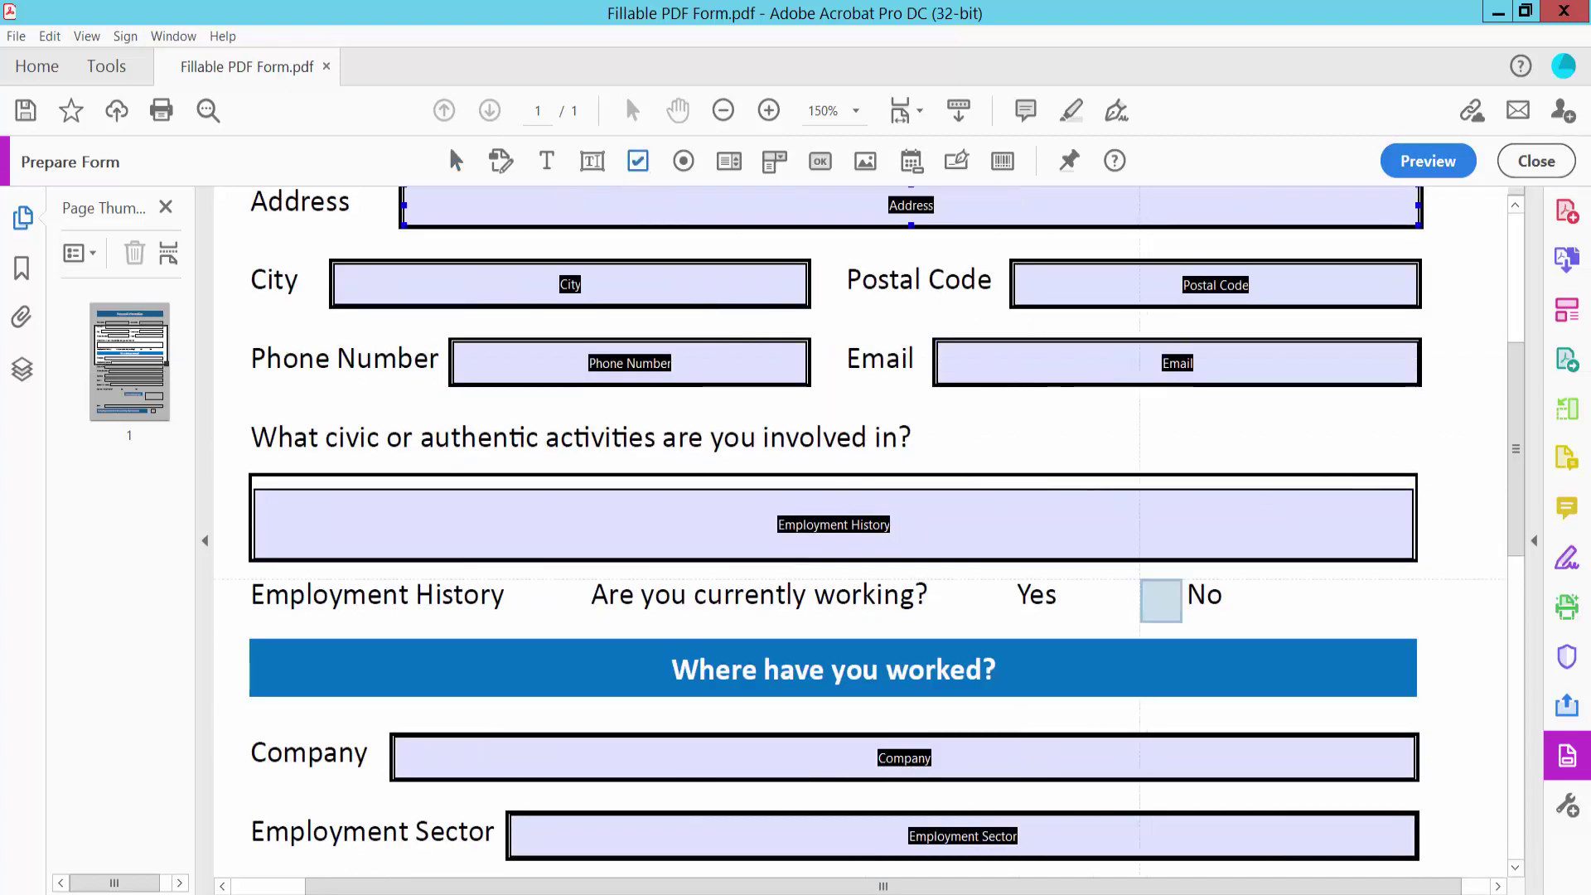
{"action": "left_click_drag", "start_coordinate": [1064, 572], "coordinate": [1124, 621]}
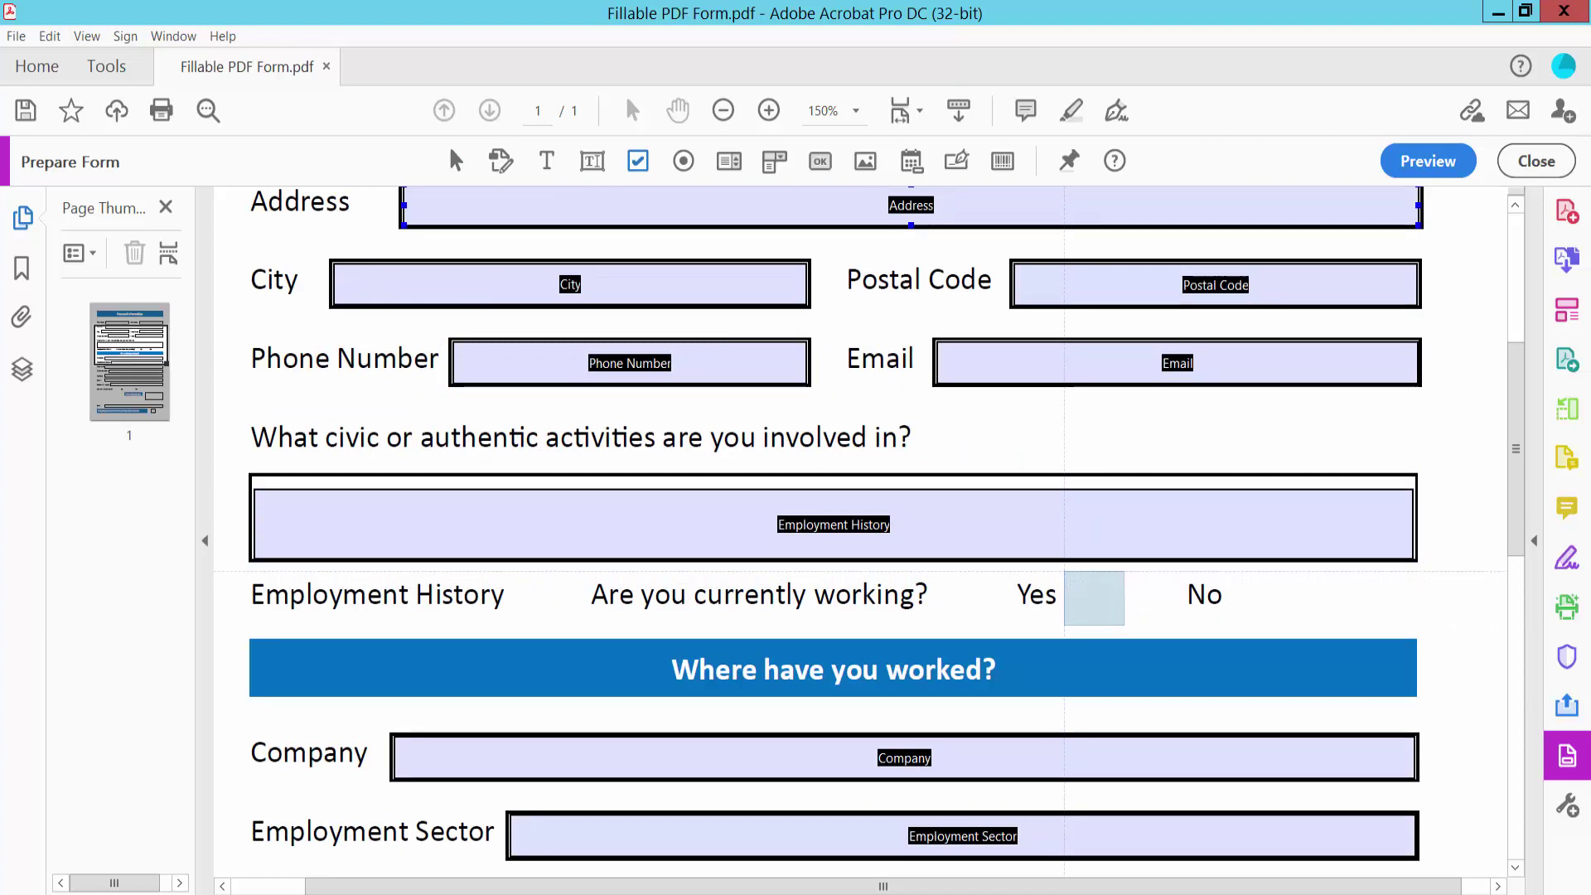
- Set Check Box1's border colour to green in its Appearance properties
{"action": "right_click", "coordinate": [1105, 607]}
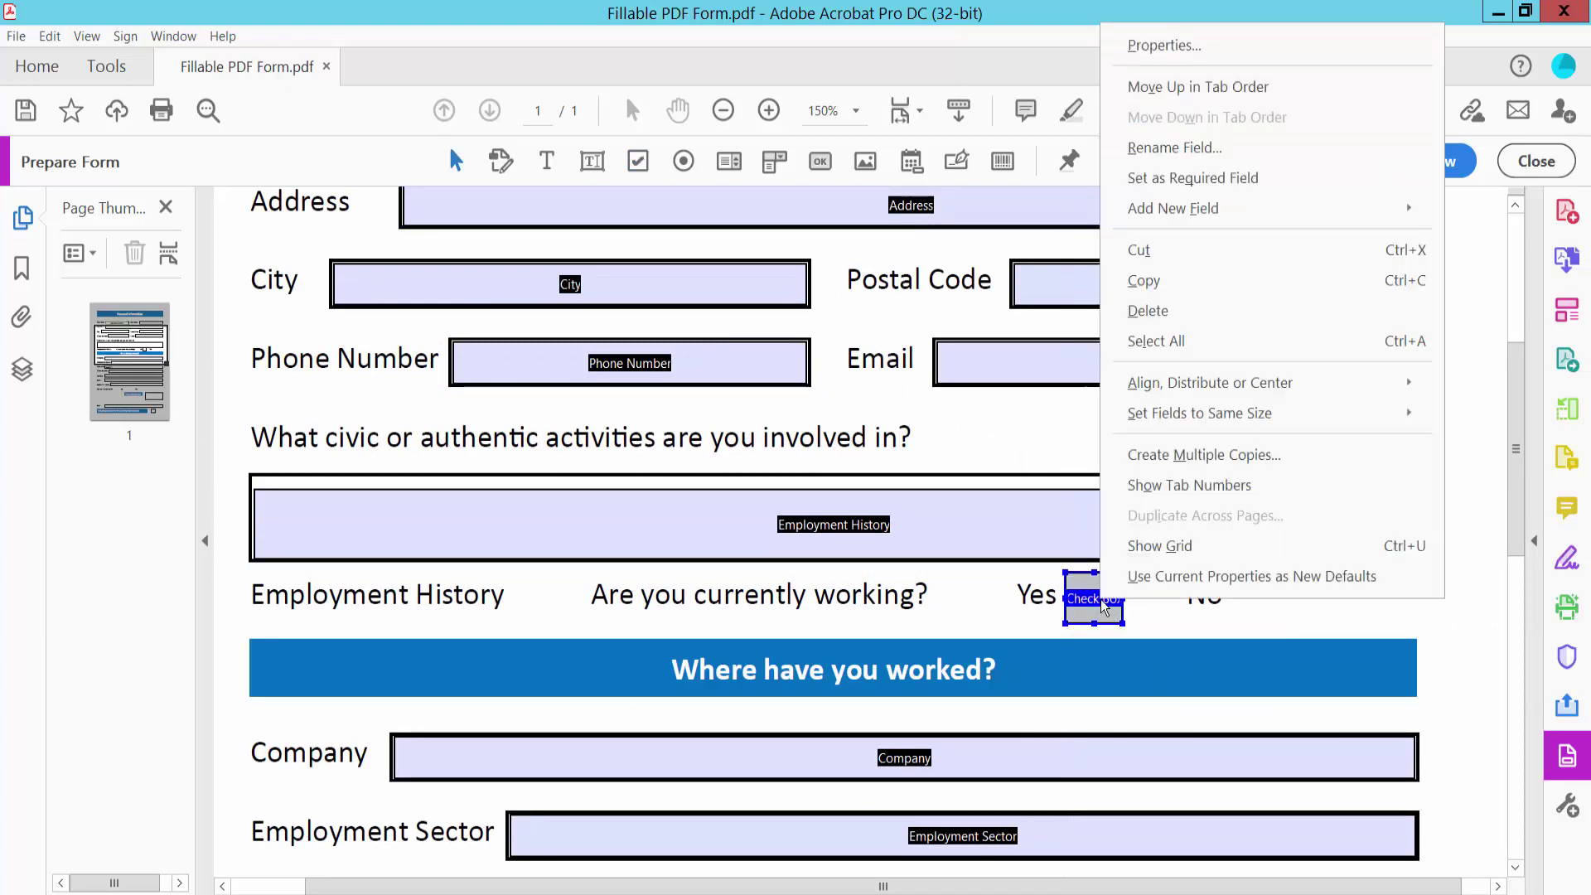
{"action": "left_click", "coordinate": [1162, 46]}
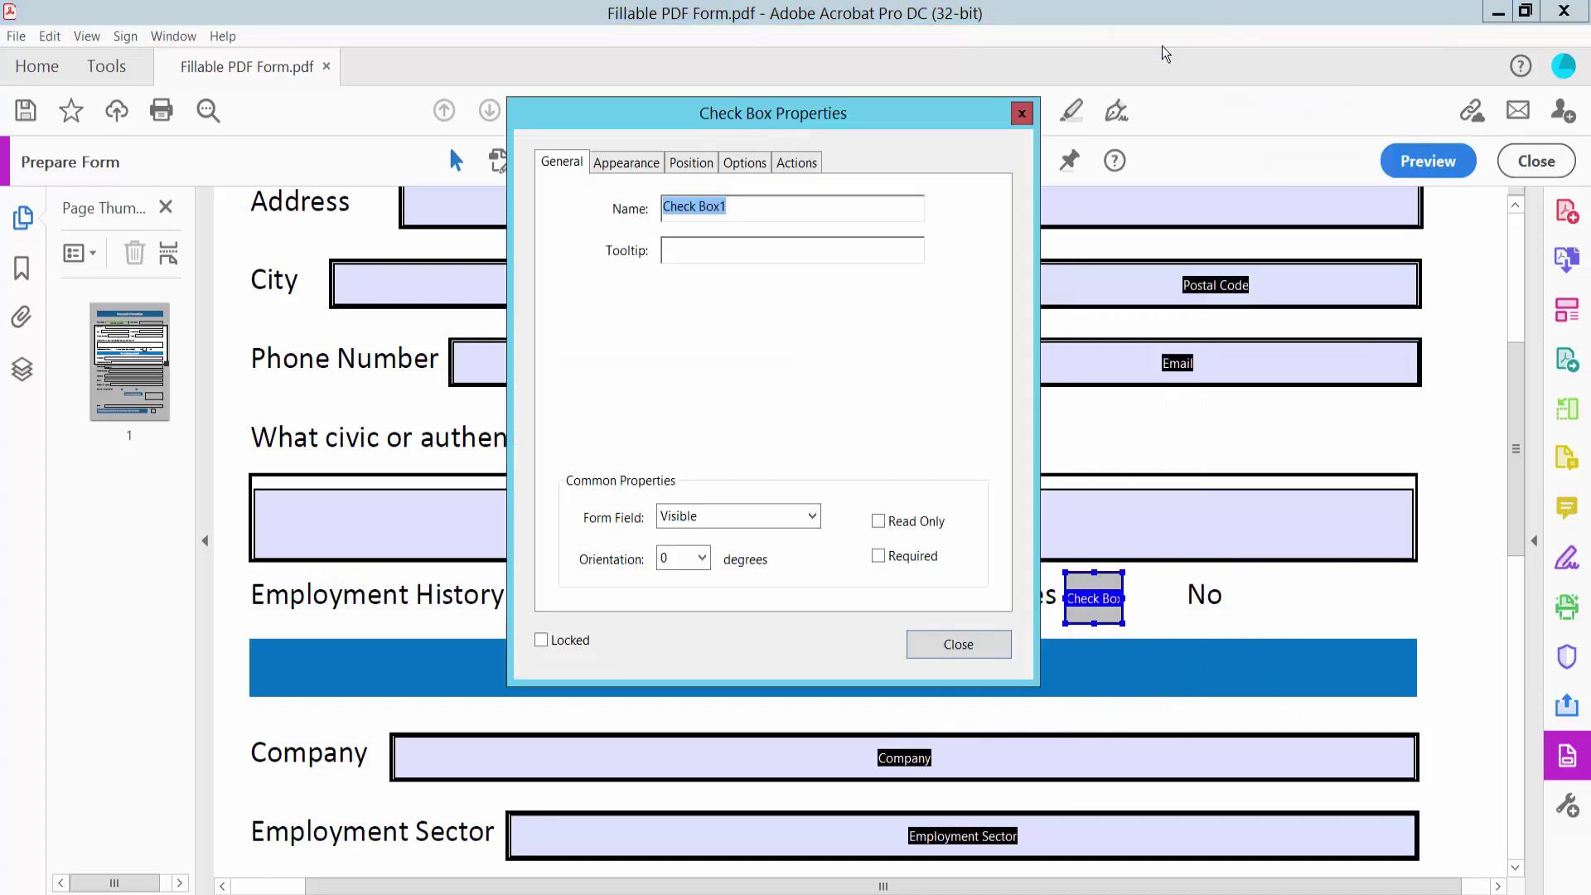
{"action": "left_click", "coordinate": [640, 168]}
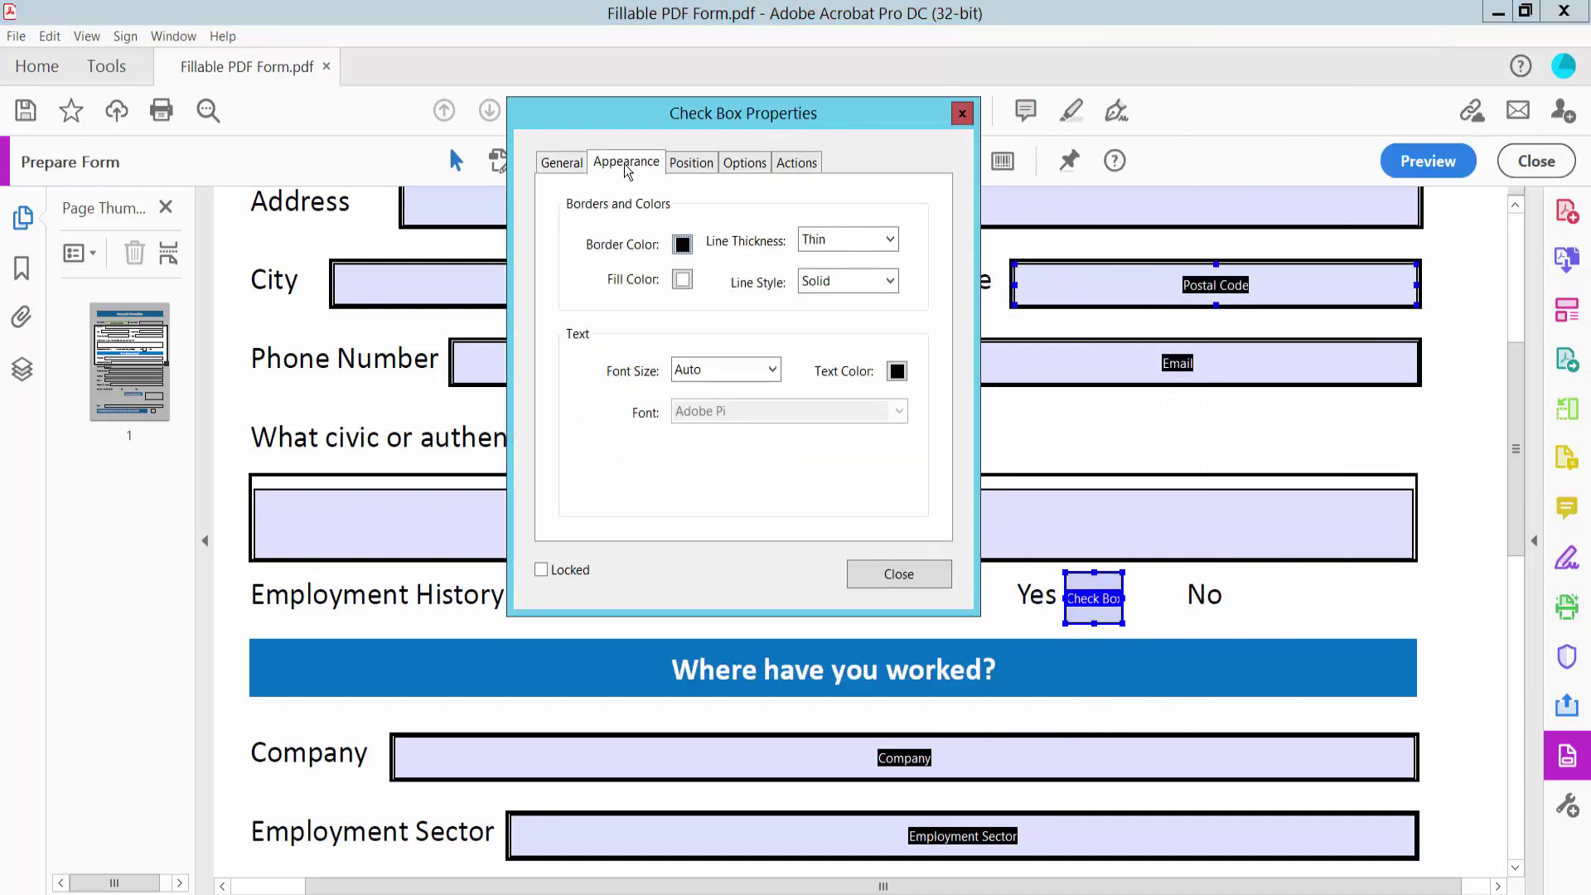
{"action": "left_click", "coordinate": [681, 243]}
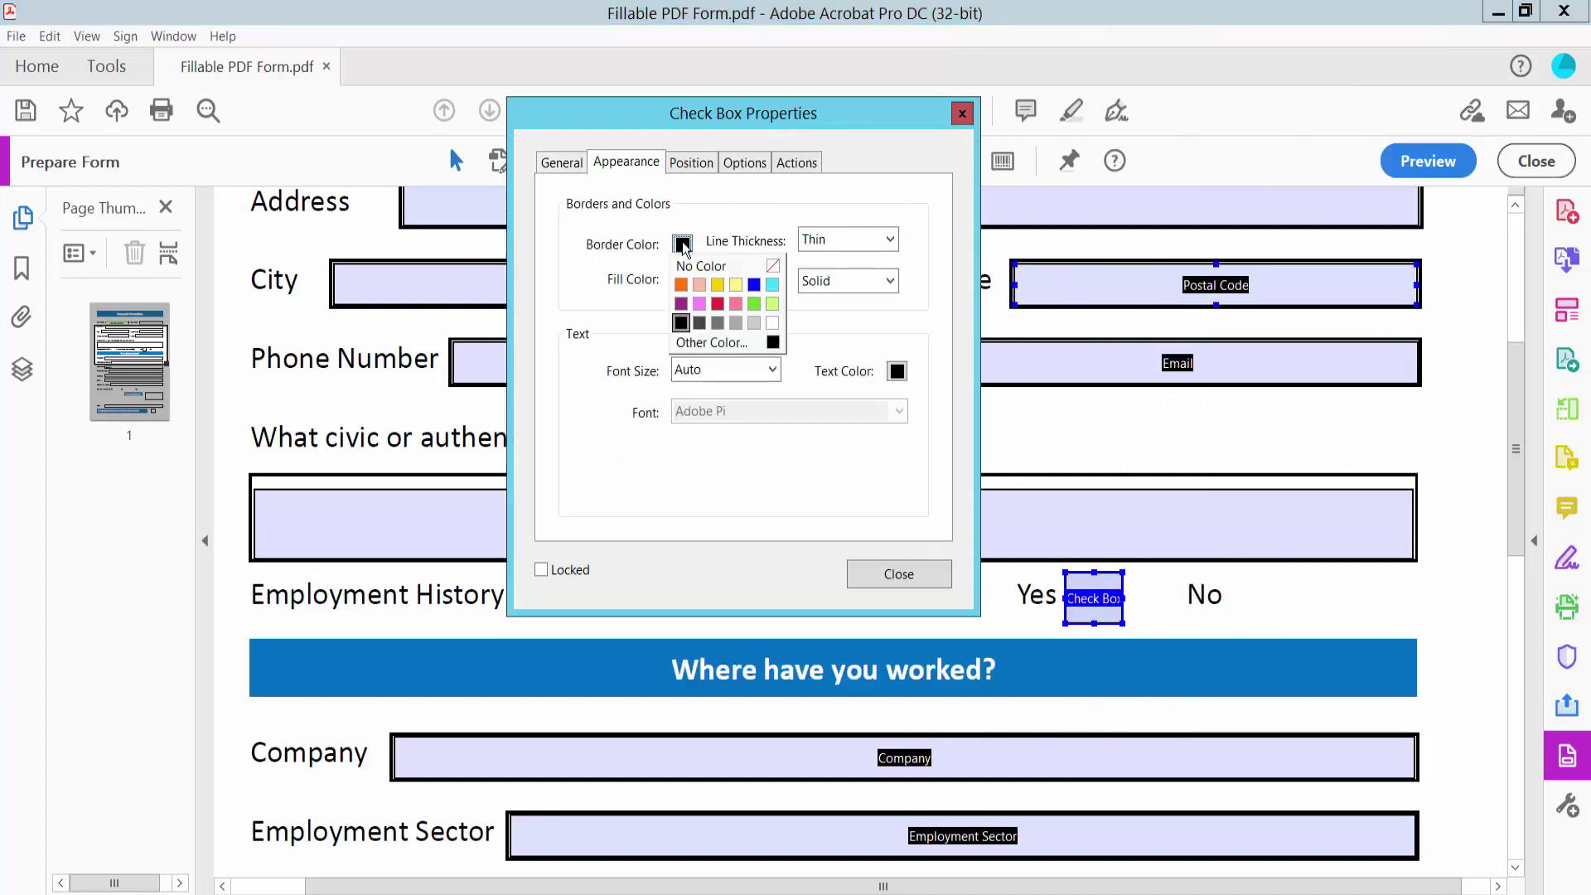
{"action": "left_click", "coordinate": [753, 304]}
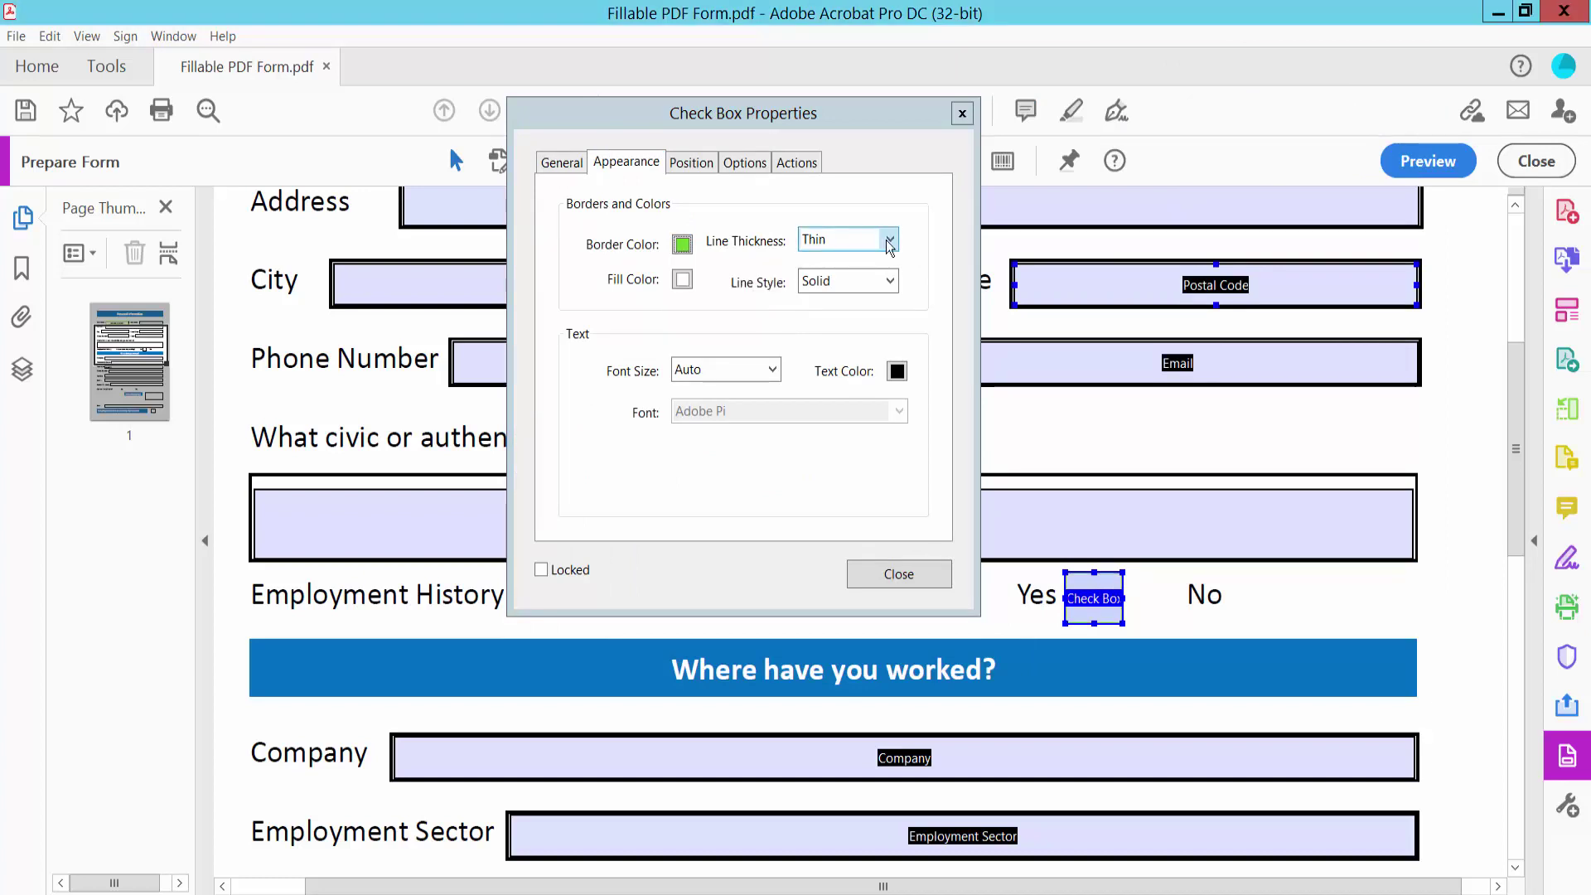
{"action": "left_click", "coordinate": [887, 584]}
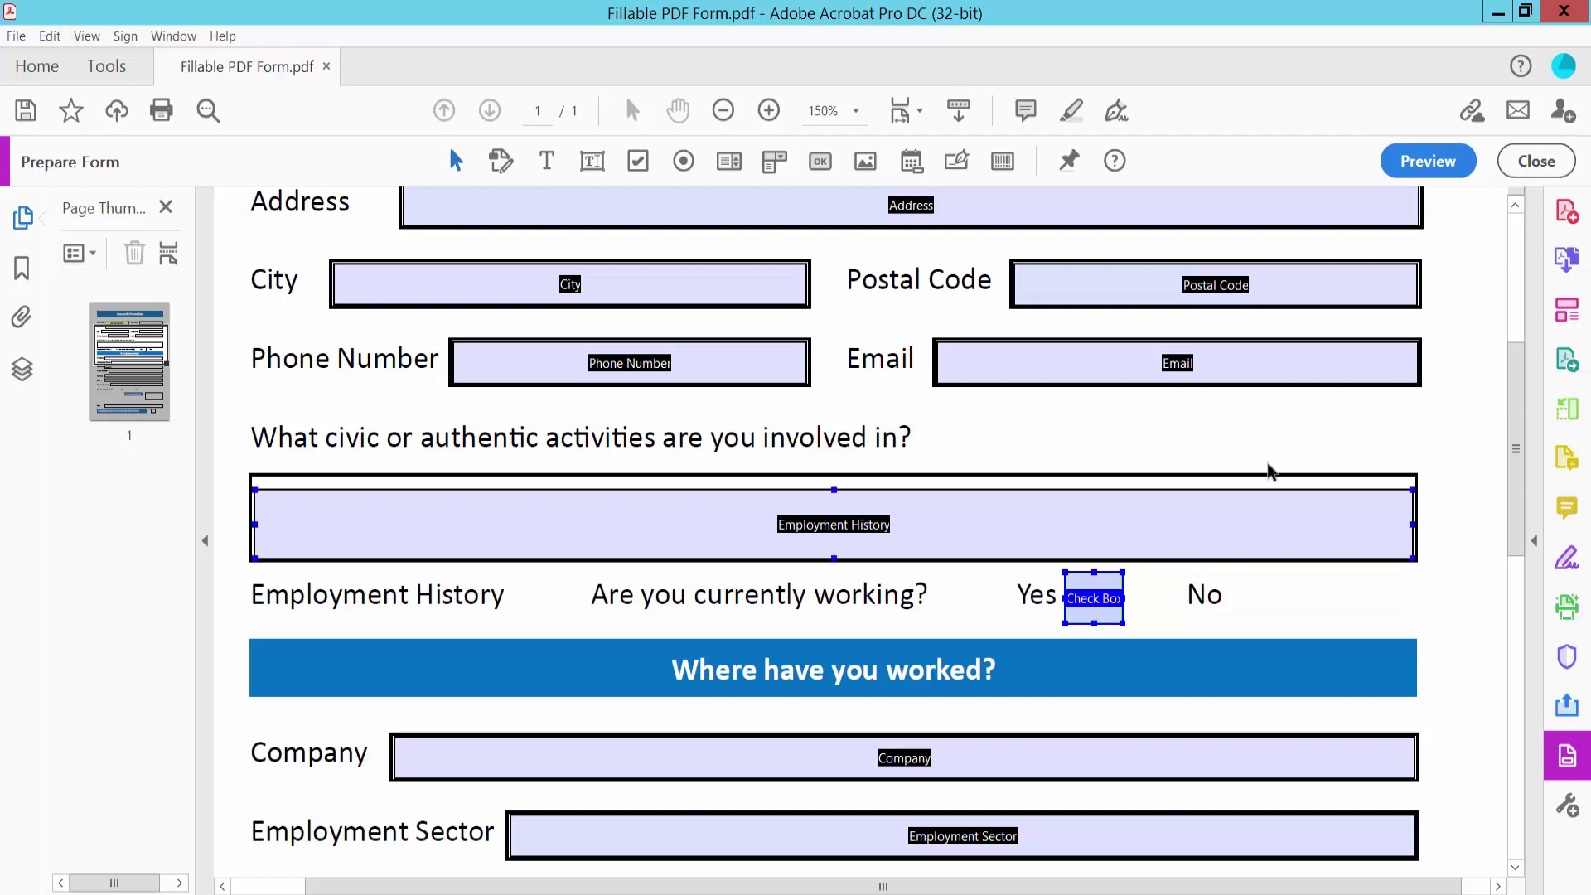
- Draw Check Box2 beside No, then preview the form and tick Yes
{"action": "left_click", "coordinate": [635, 162]}
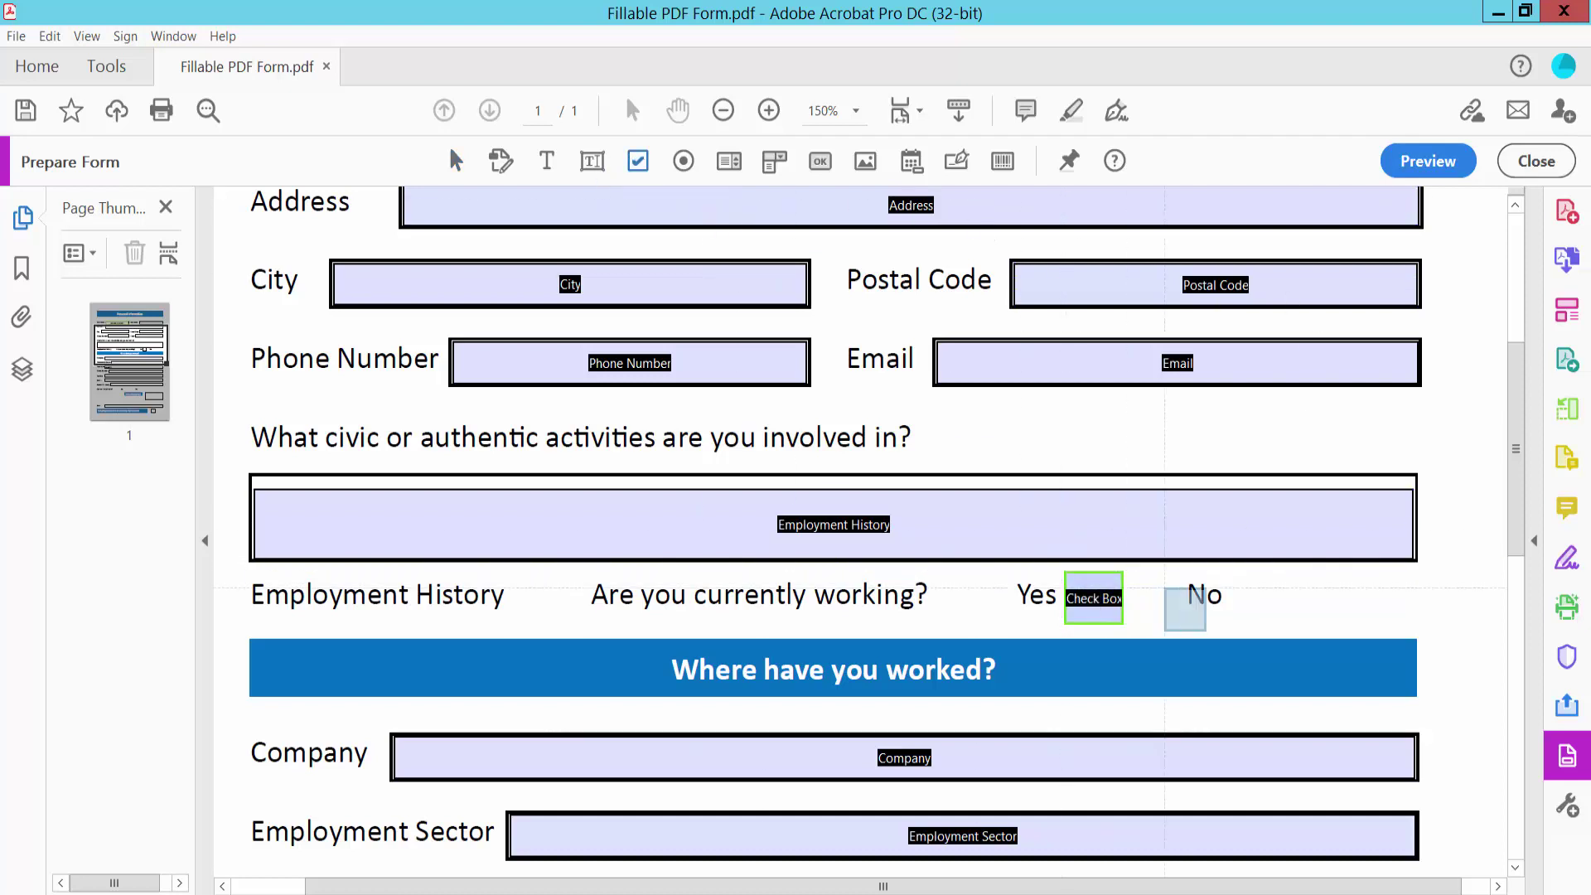
{"action": "left_click_drag", "start_coordinate": [1227, 572], "coordinate": [1285, 624]}
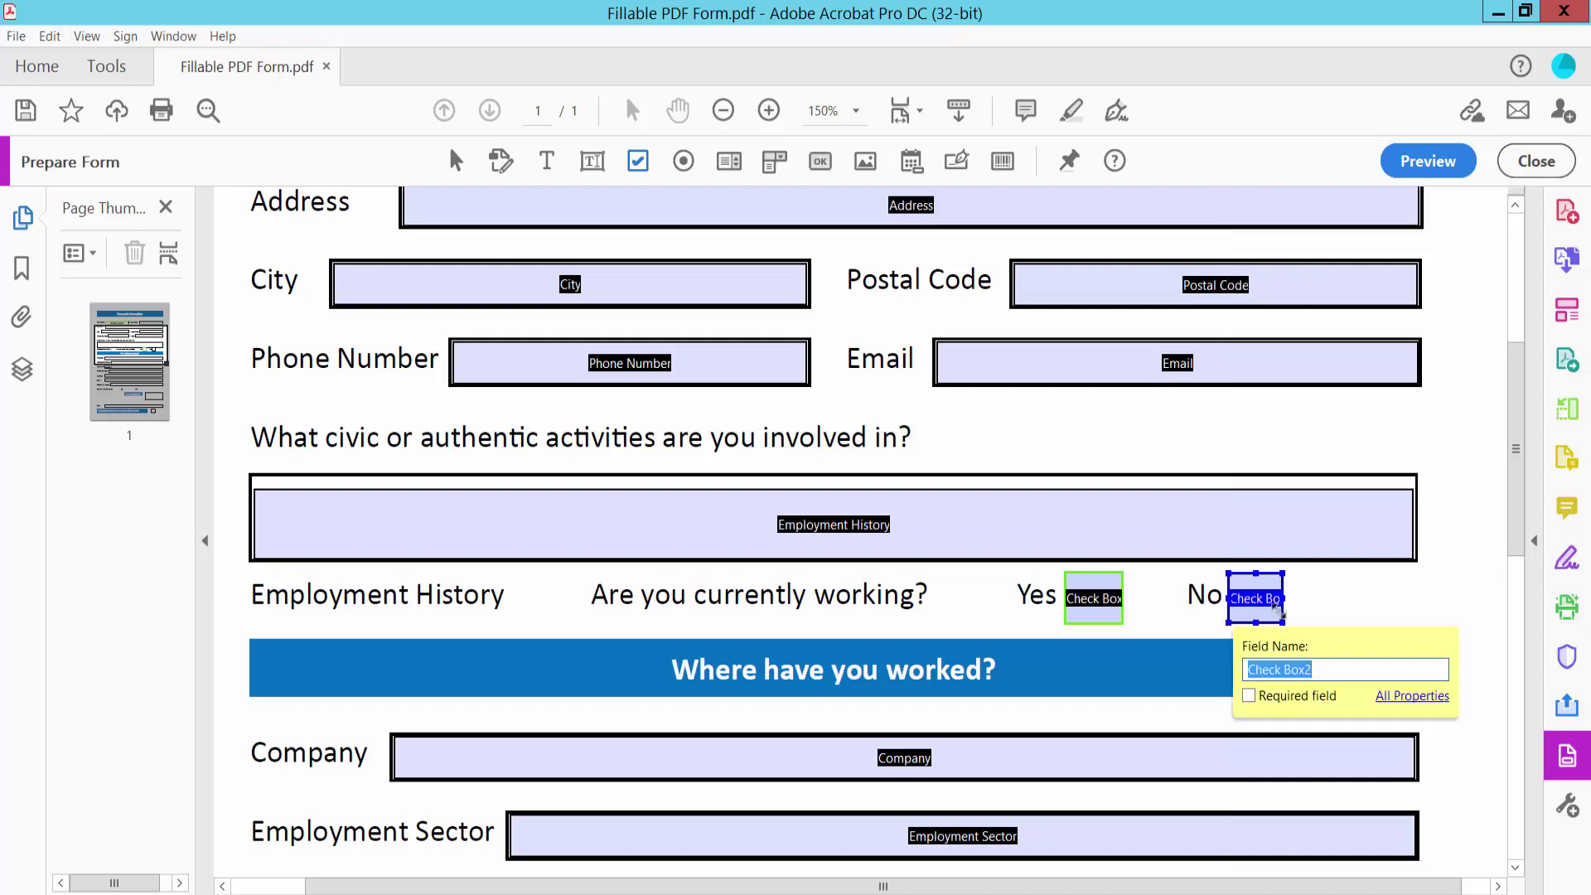
{"action": "left_click", "coordinate": [1435, 170]}
{"action": "left_click", "coordinate": [1111, 603]}
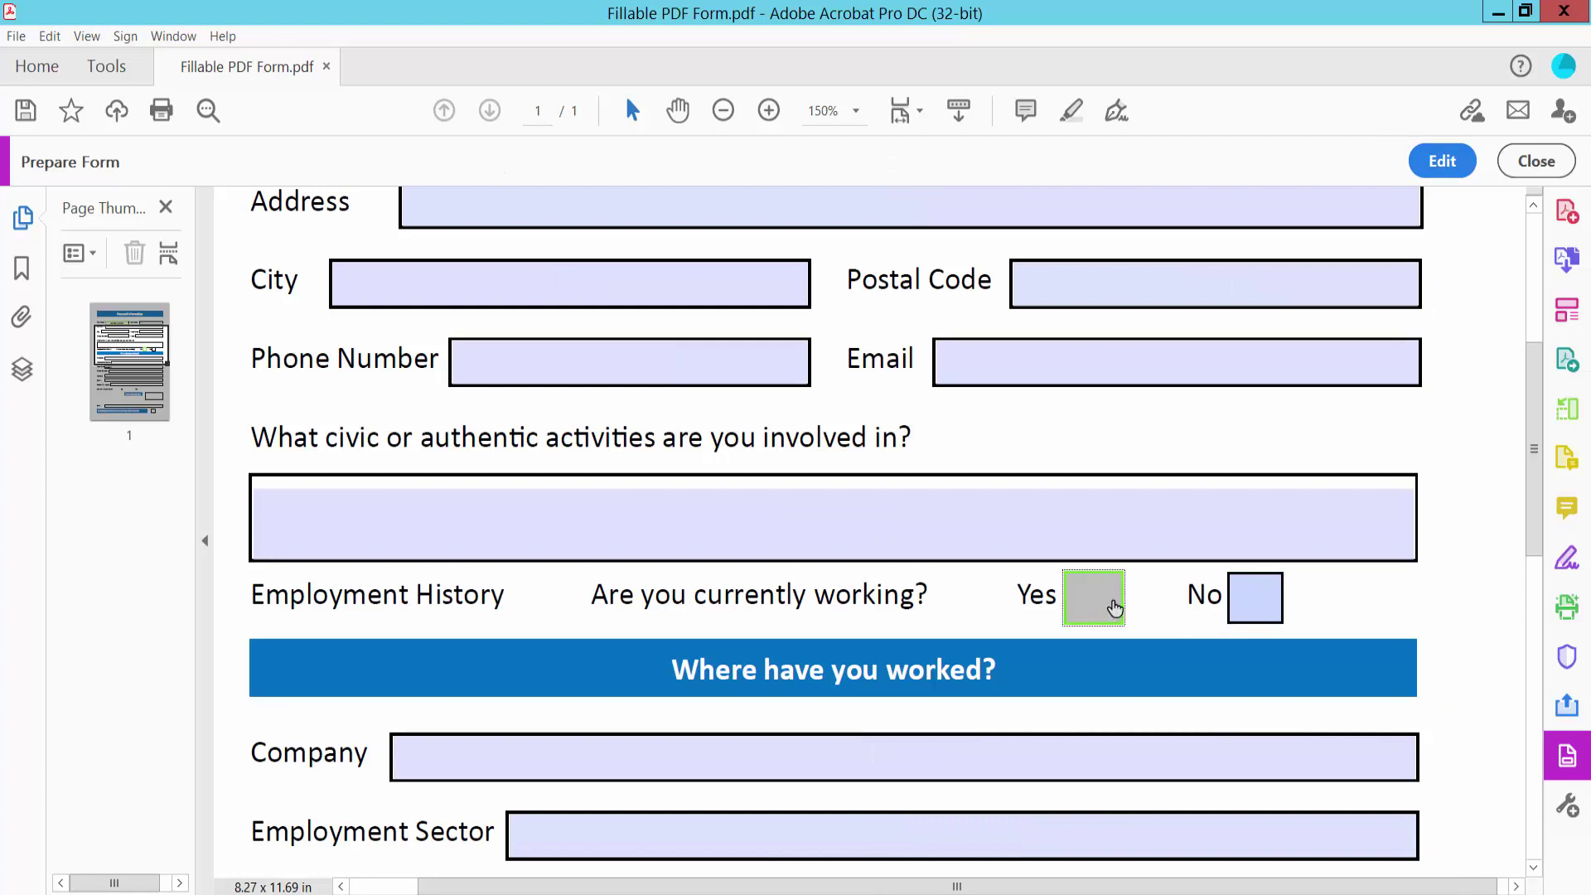
- Toggle the Yes and No boxes, leave only Yes ticked, and test the Date field
{"action": "left_click", "coordinate": [1249, 607]}
{"action": "left_click", "coordinate": [1102, 600]}
{"action": "left_click", "coordinate": [1236, 609]}
{"action": "left_click", "coordinate": [1108, 613]}
{"action": "scroll", "coordinate": [1057, 499], "scroll_direction": "down", "scroll_amount": 5}
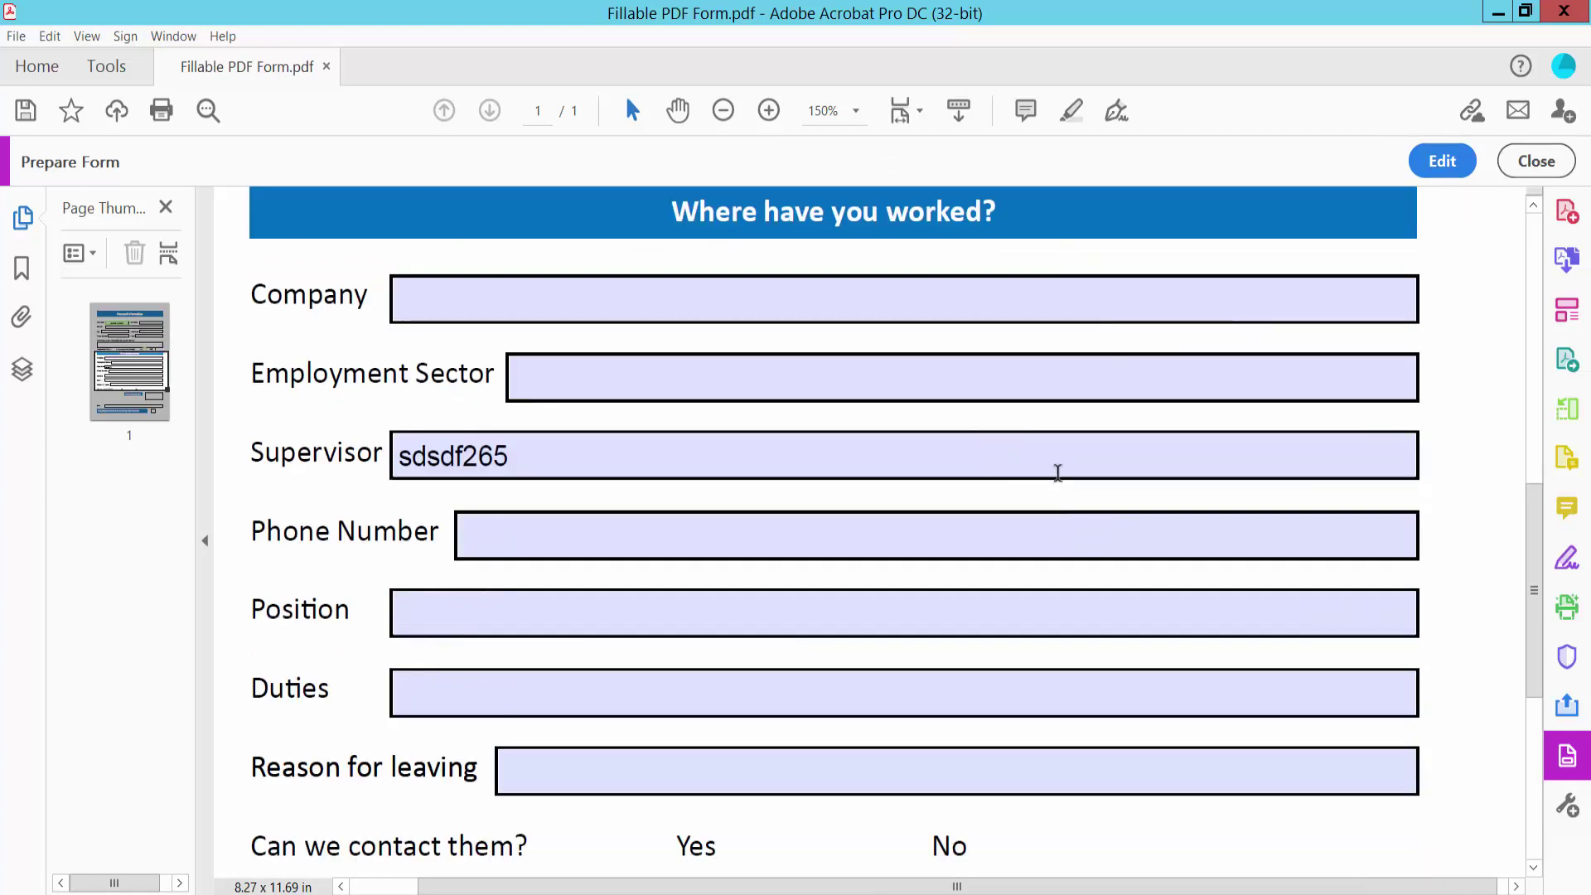
{"action": "scroll", "coordinate": [858, 528], "scroll_direction": "down", "scroll_amount": 4}
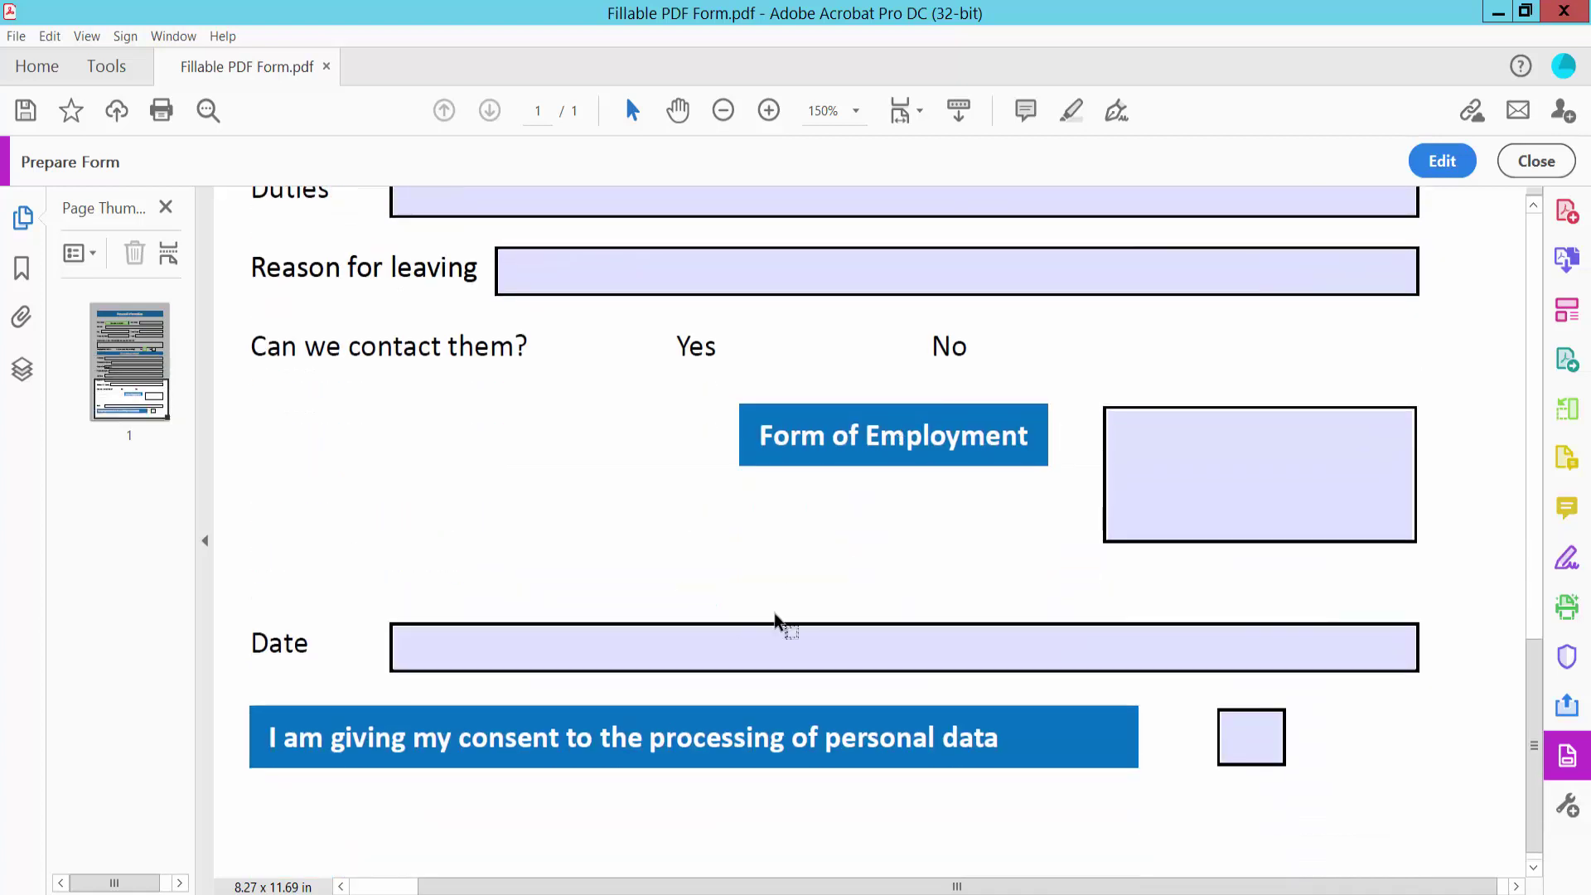
{"action": "left_click", "coordinate": [717, 632]}
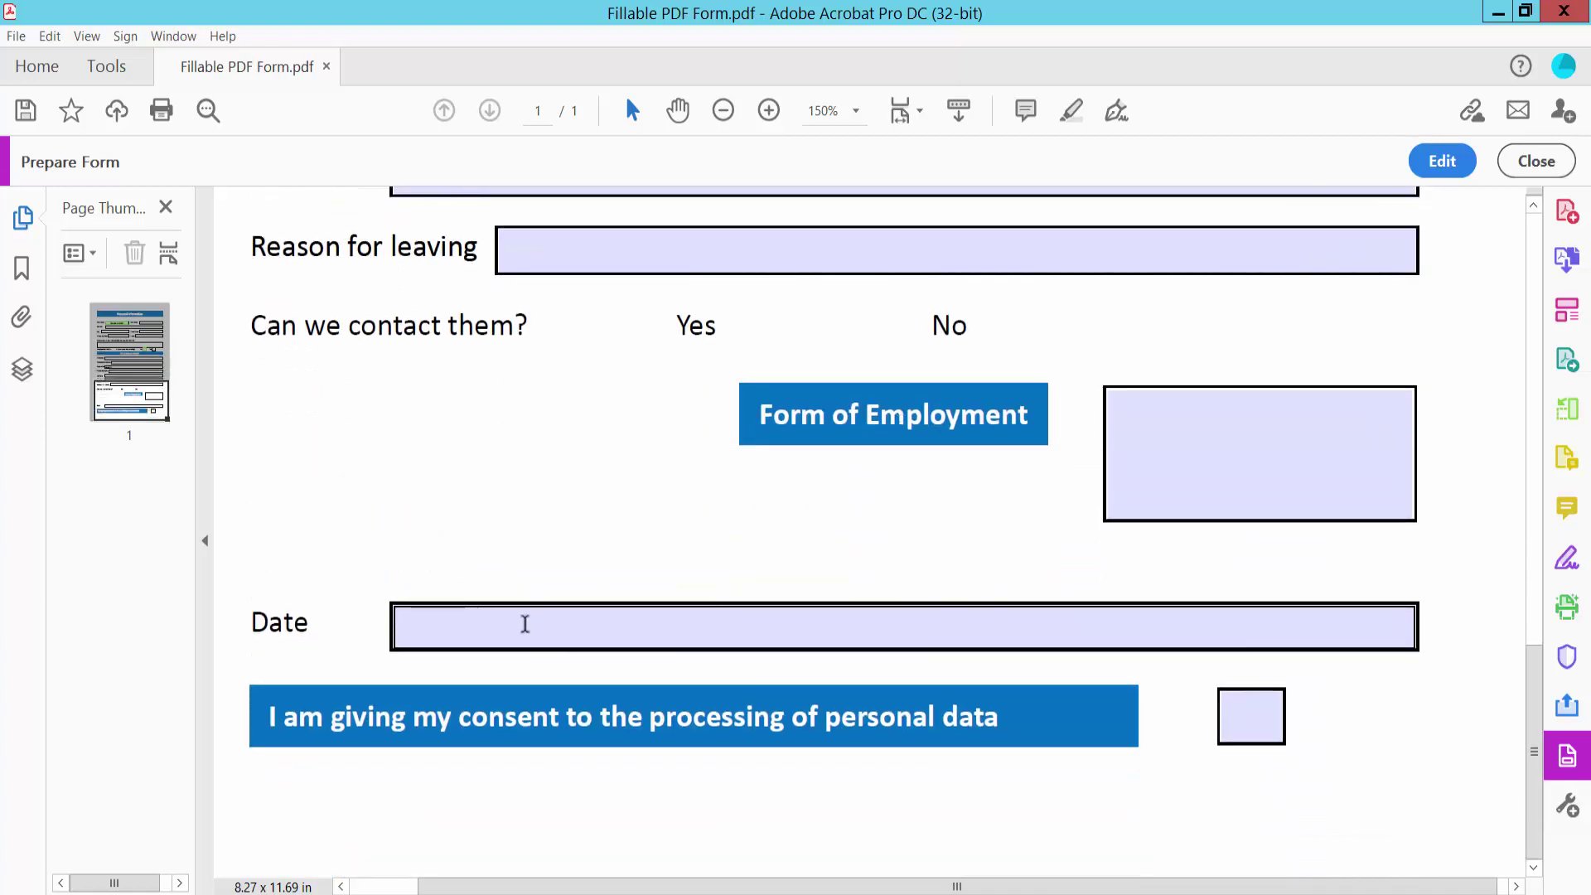
{"action": "left_click", "coordinate": [1442, 163]}
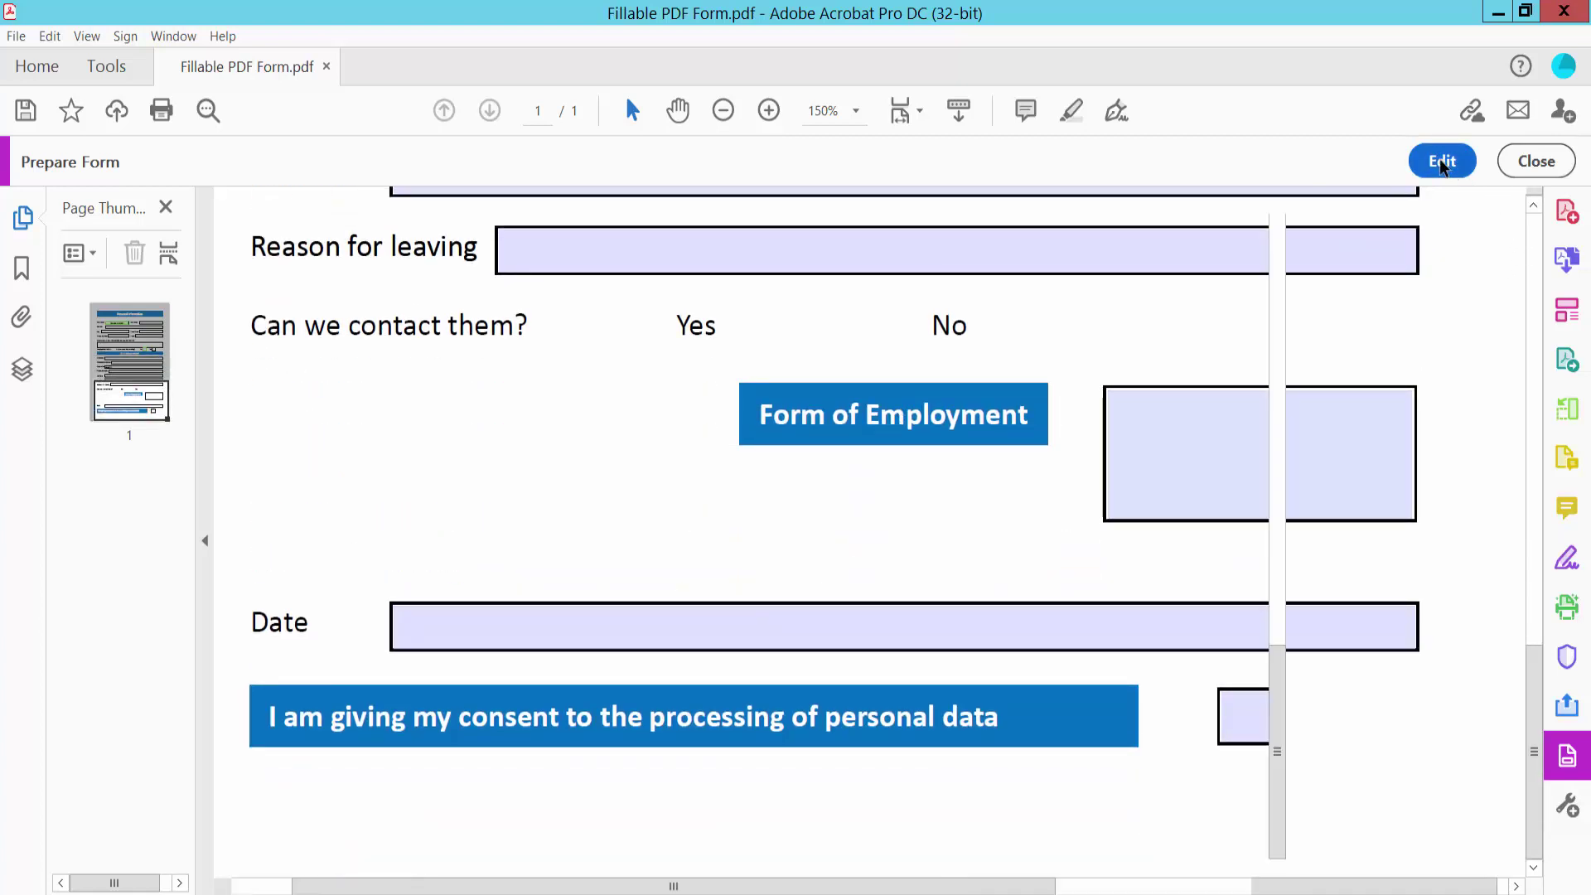
- In field editing, give the Date field the Date format category with the mm/dd/yyyy pattern
{"action": "left_click", "coordinate": [1298, 588]}
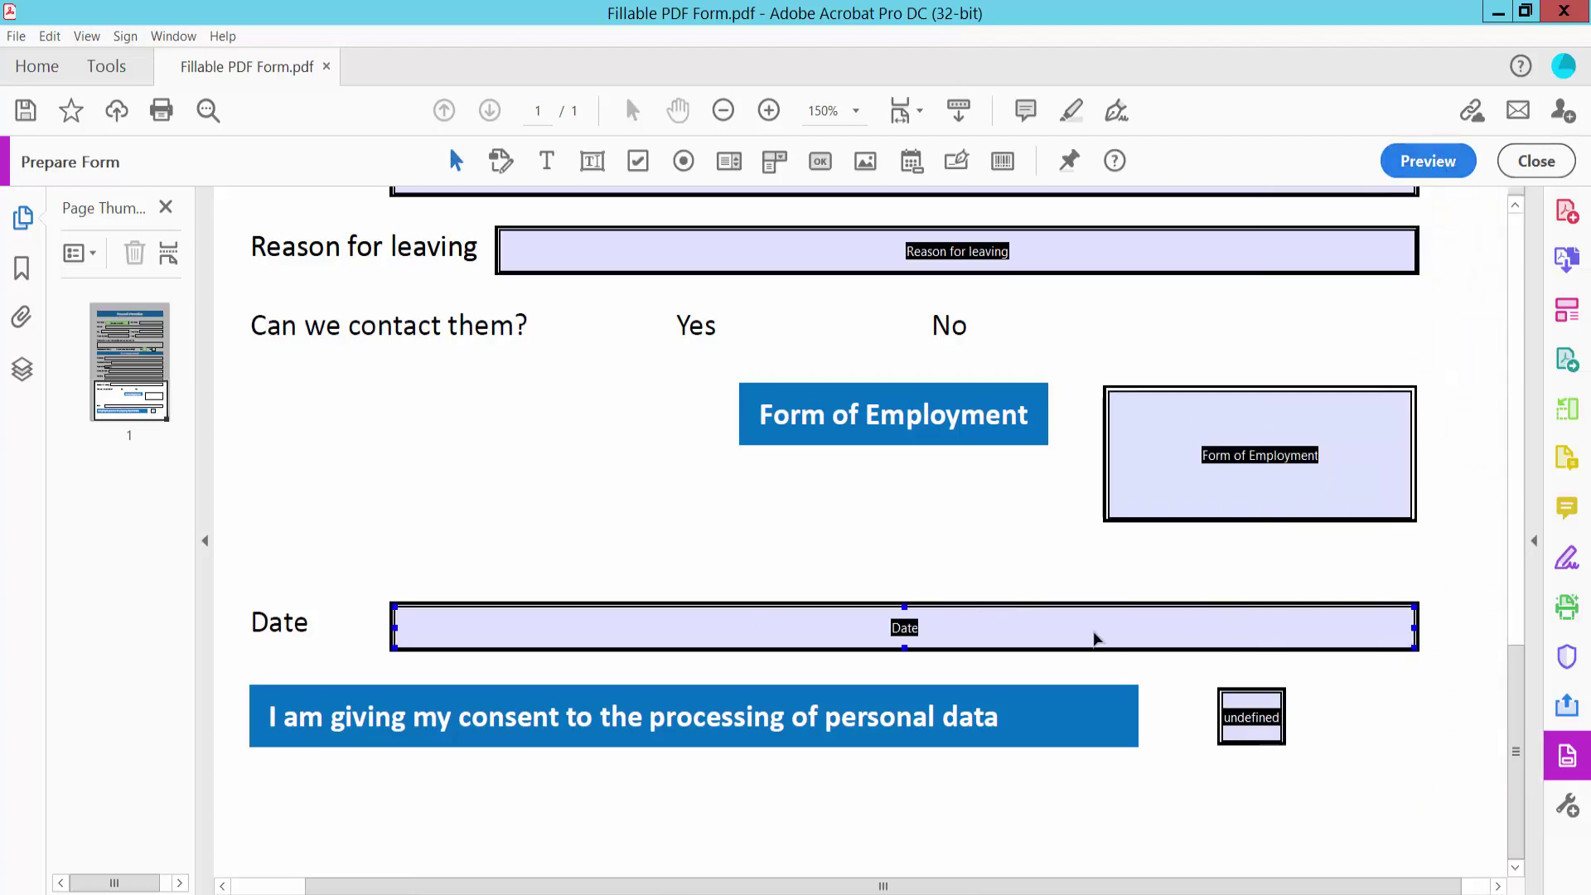
{"action": "right_click", "coordinate": [1092, 639]}
{"action": "left_click", "coordinate": [1160, 81]}
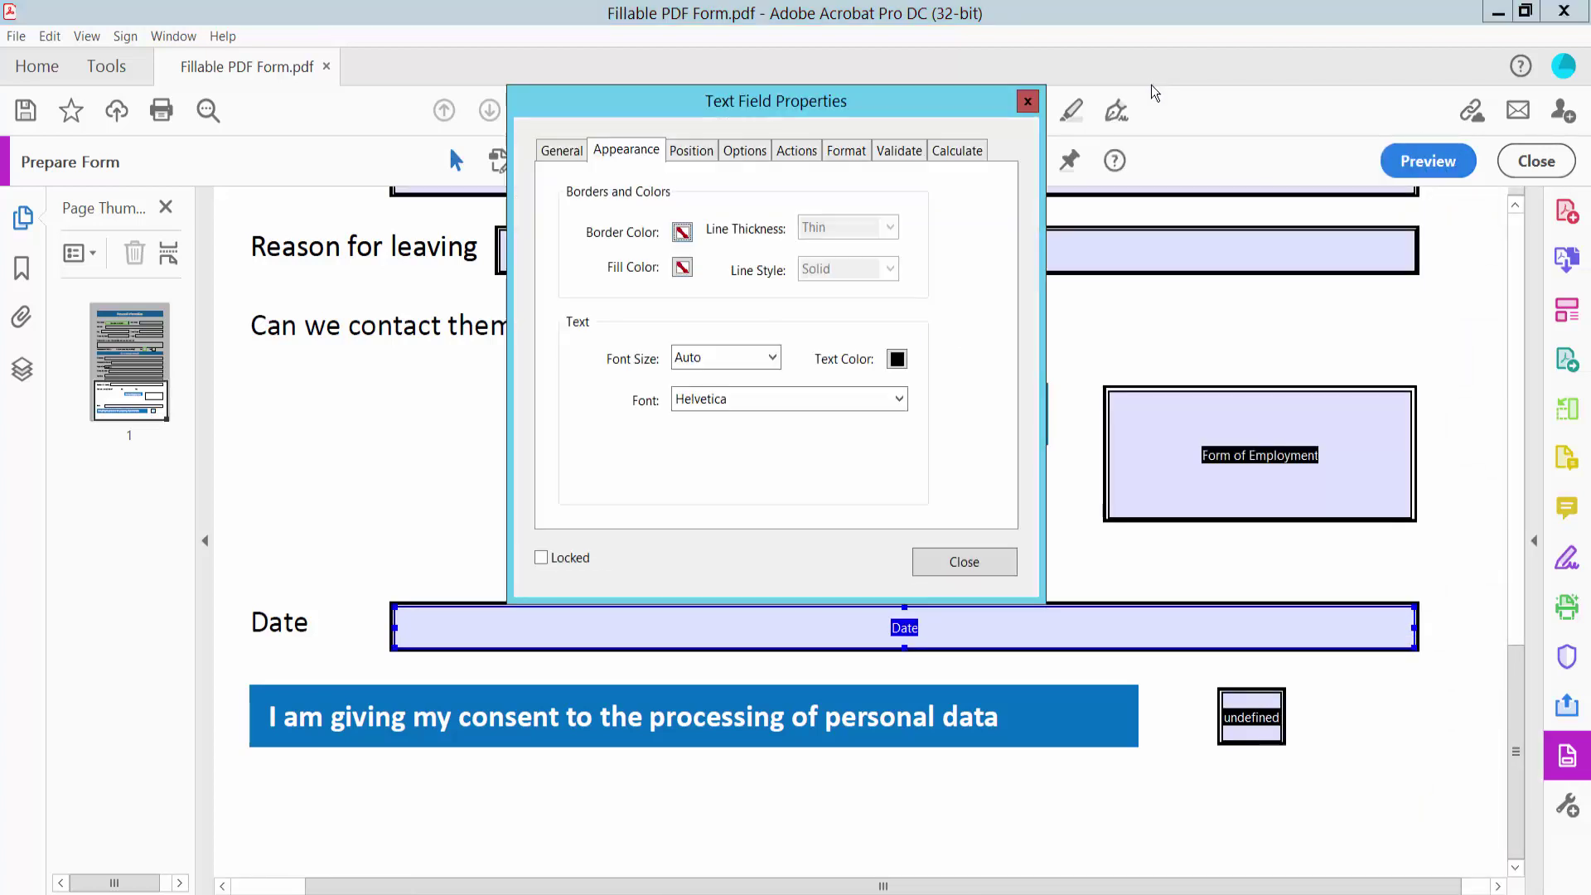
{"action": "left_click", "coordinate": [849, 153]}
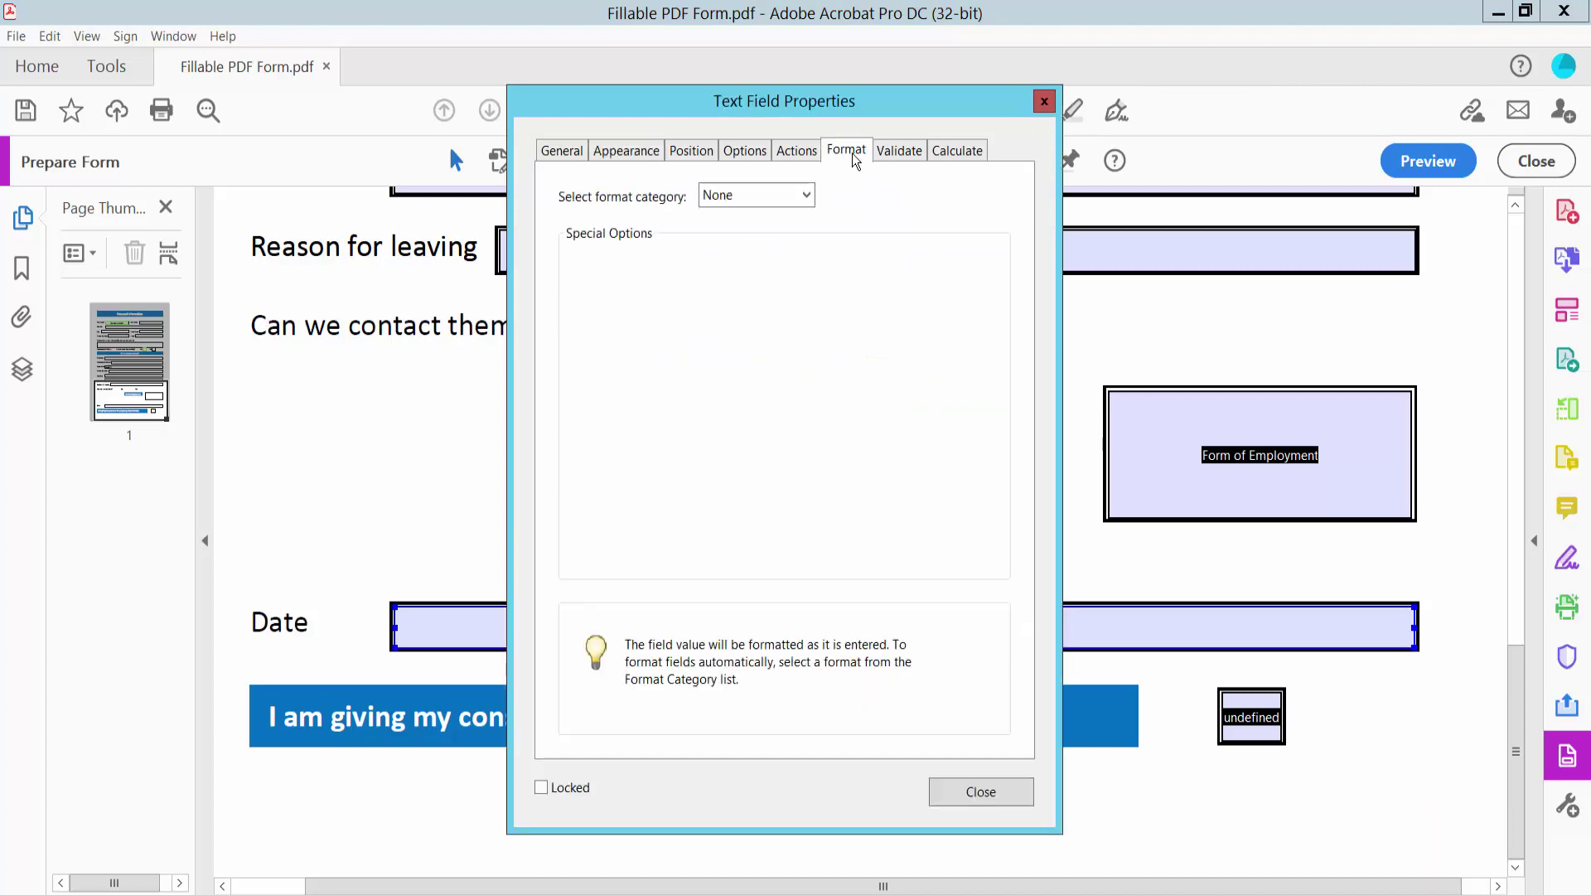
{"action": "left_click", "coordinate": [808, 207]}
{"action": "left_click", "coordinate": [750, 278]}
{"action": "left_click", "coordinate": [630, 376]}
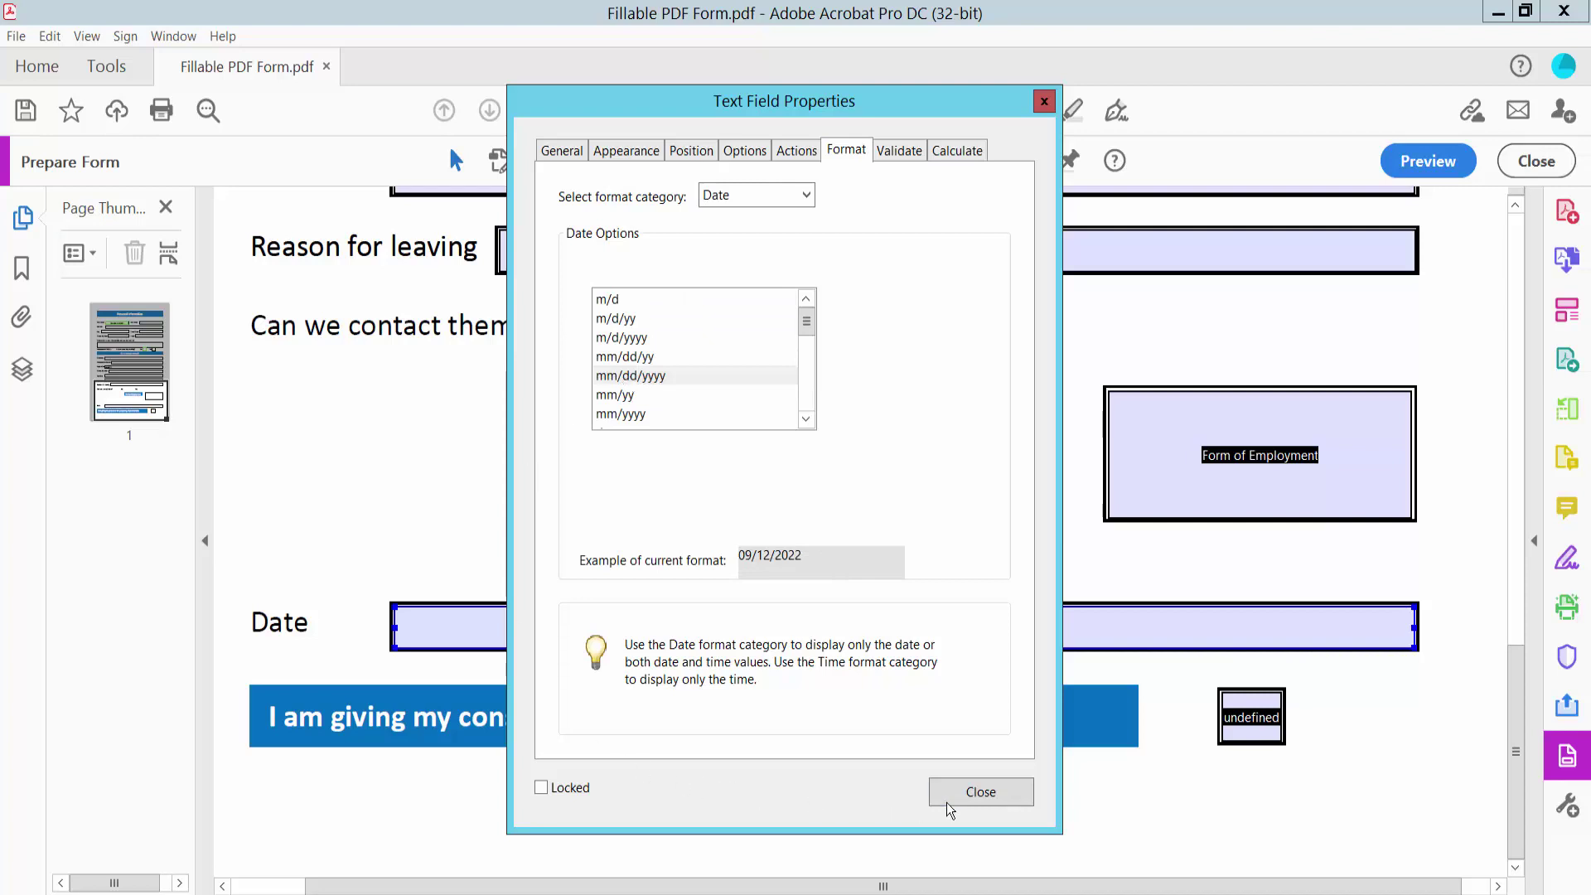
{"action": "left_click", "coordinate": [980, 795]}
{"action": "left_click", "coordinate": [1427, 161]}
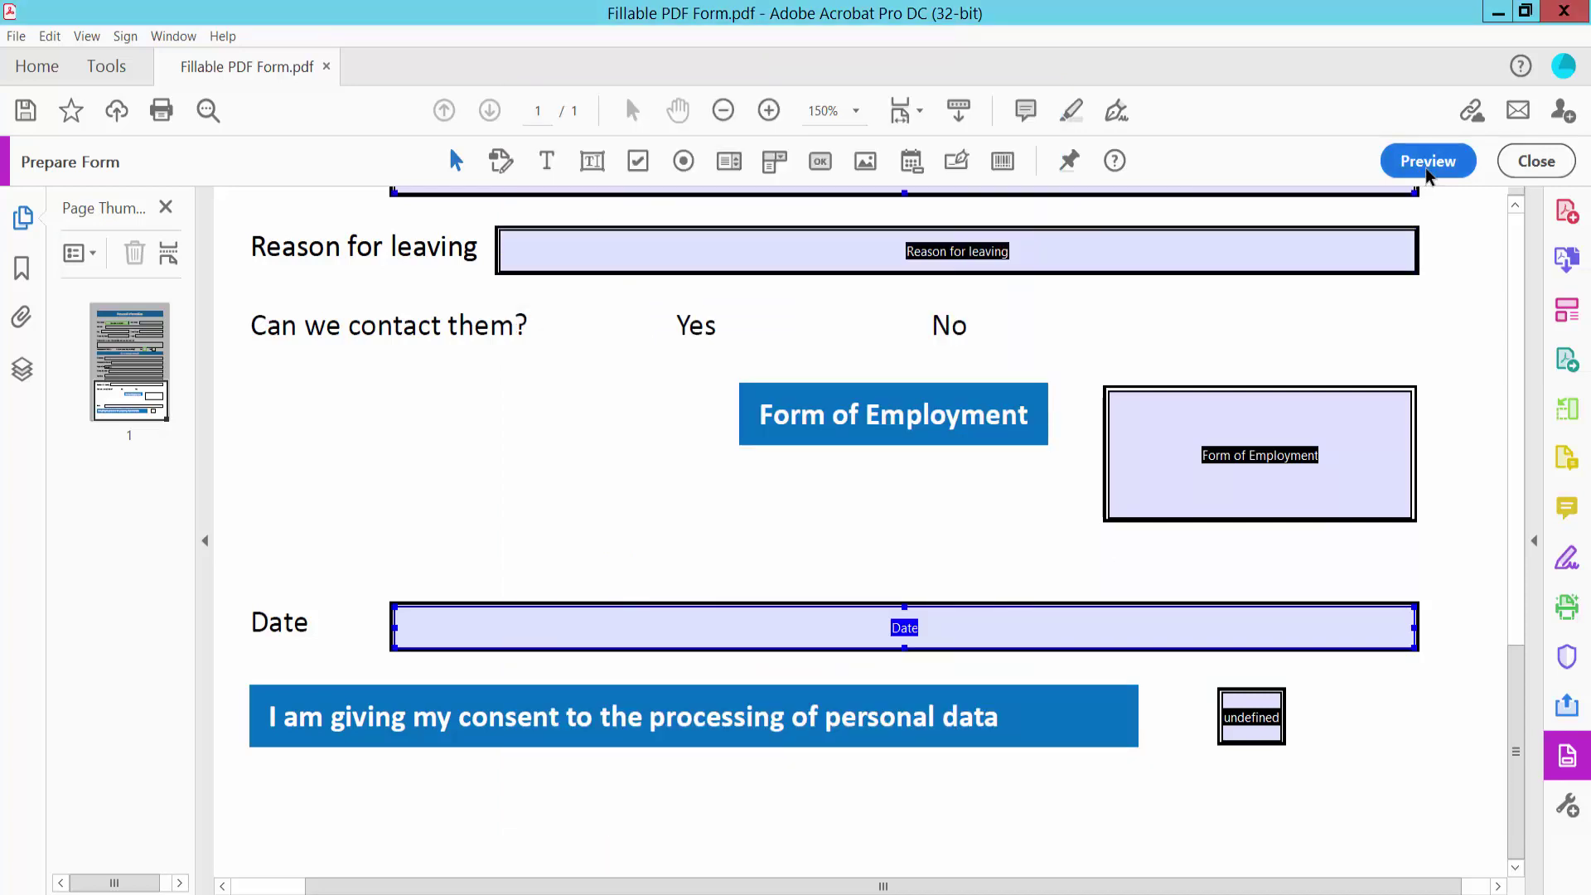
- Pick September 14, 2022 from the Date field's calendar so it shows 09/14/2022
{"action": "left_click", "coordinate": [1092, 639]}
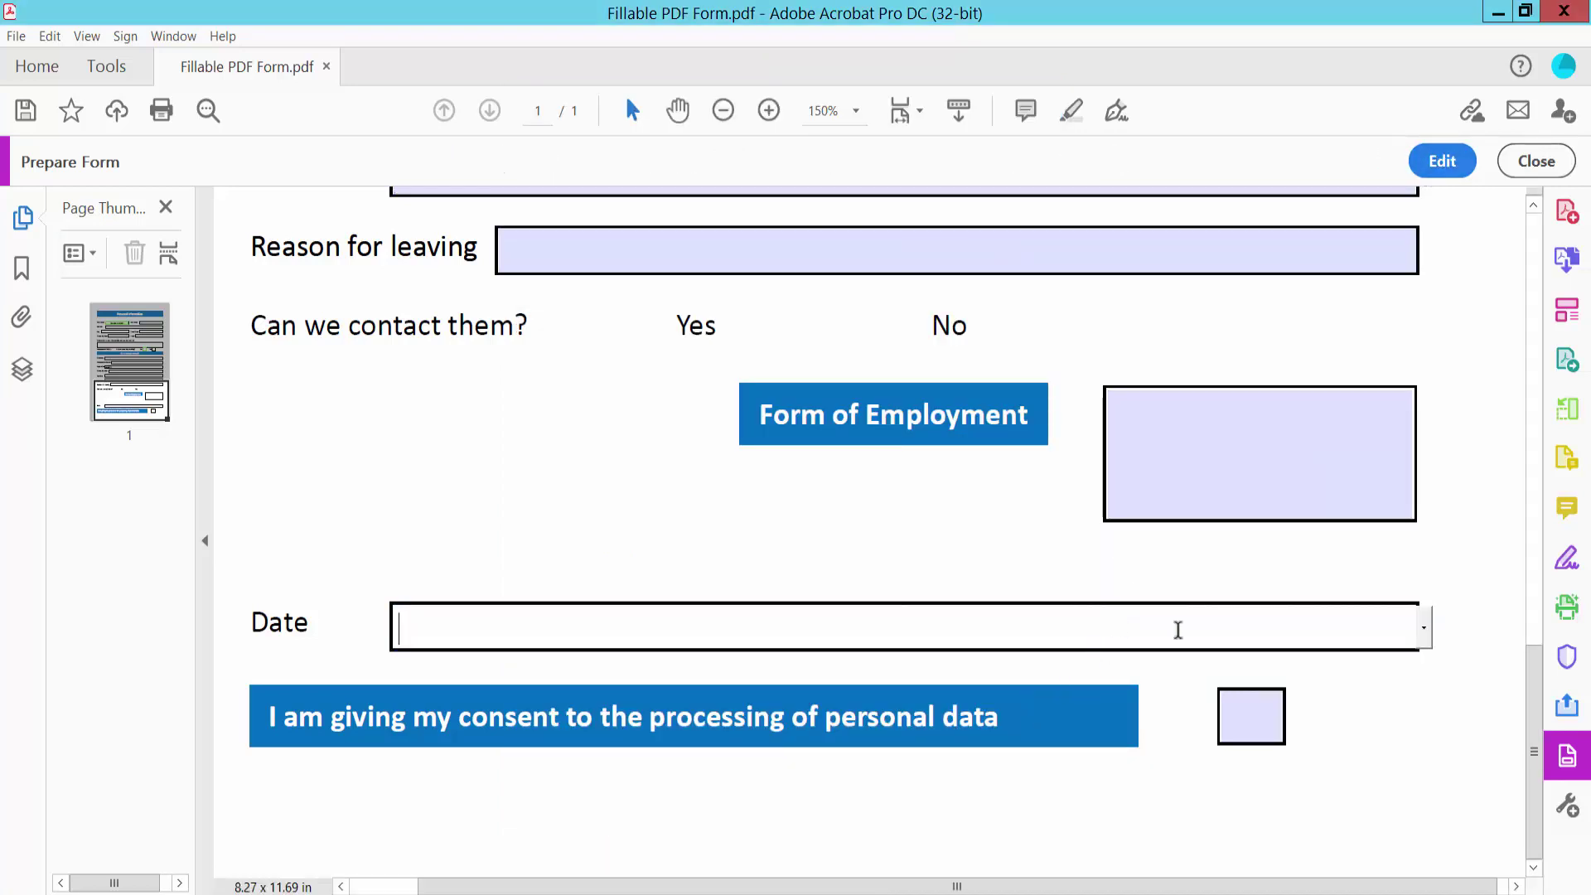
{"action": "left_click", "coordinate": [1429, 635]}
{"action": "left_click", "coordinate": [1303, 750]}
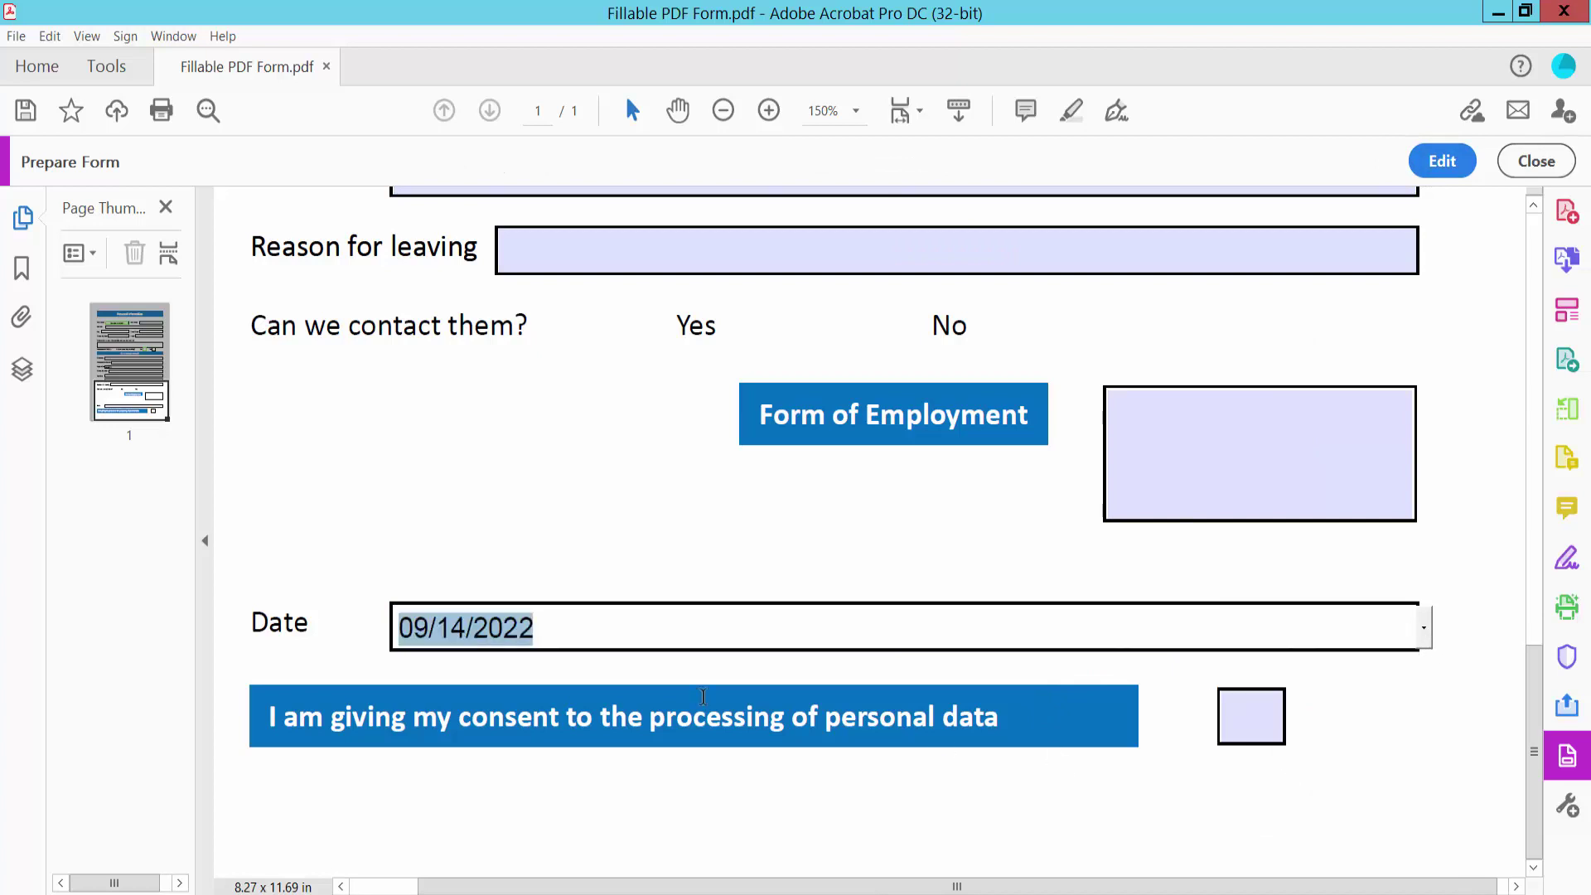
{"action": "left_click", "coordinate": [606, 552]}
{"action": "left_click", "coordinate": [867, 595]}
- Zoom out to view the whole filled form, then bring up the File menu
{"action": "scroll", "coordinate": [962, 543], "scroll_direction": "down", "scroll_amount": 2}
{"action": "scroll", "coordinate": [963, 543], "scroll_direction": "down", "scroll_amount": 1}
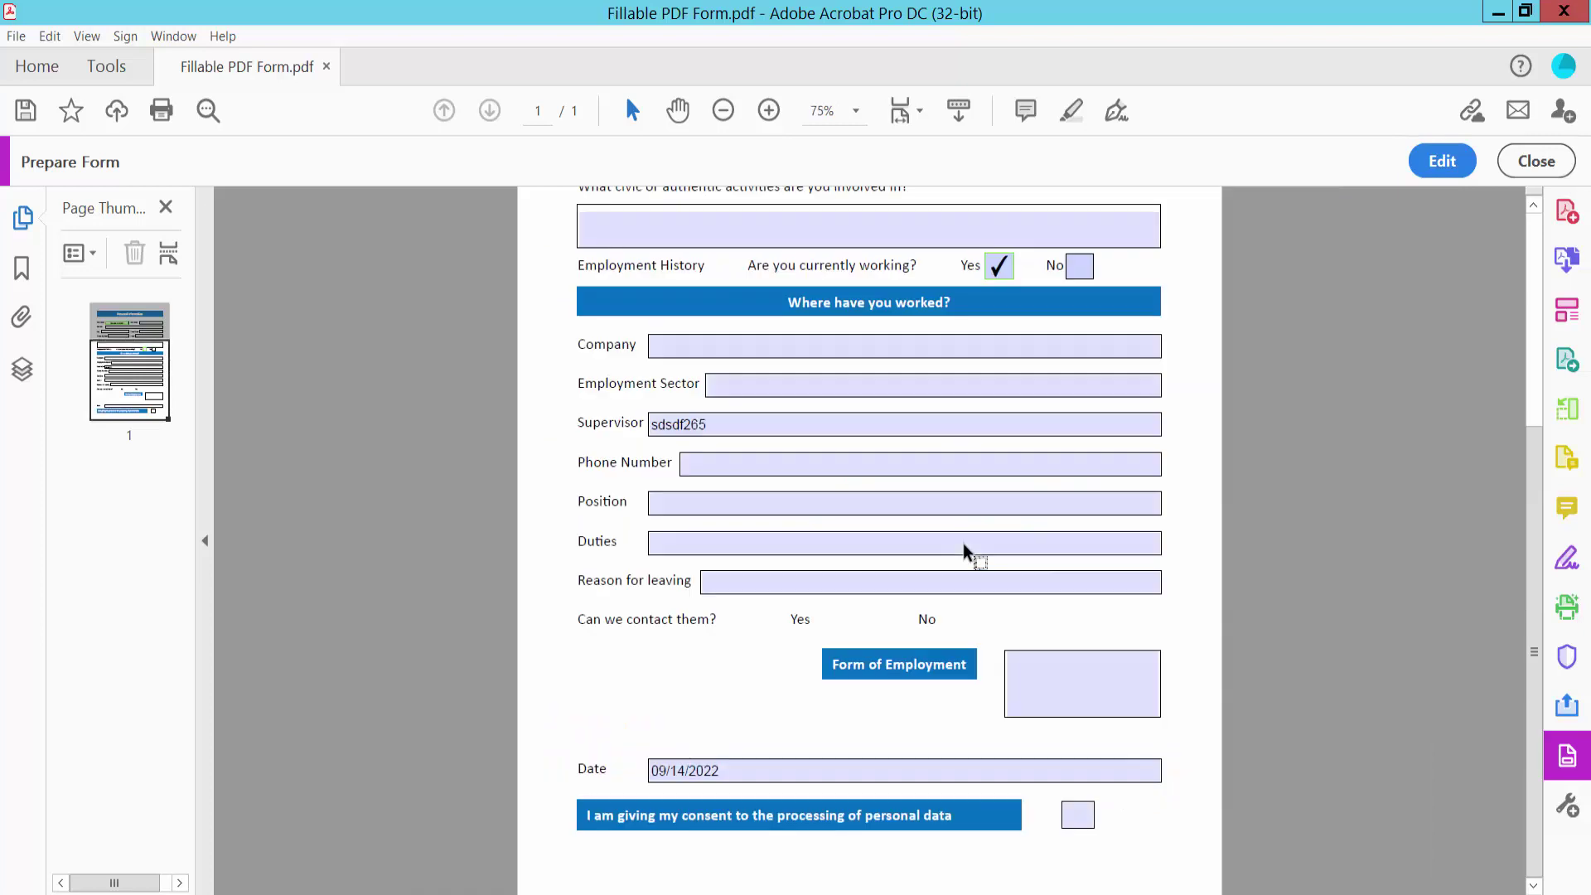
{"action": "scroll", "coordinate": [962, 543], "scroll_direction": "down", "scroll_amount": 1}
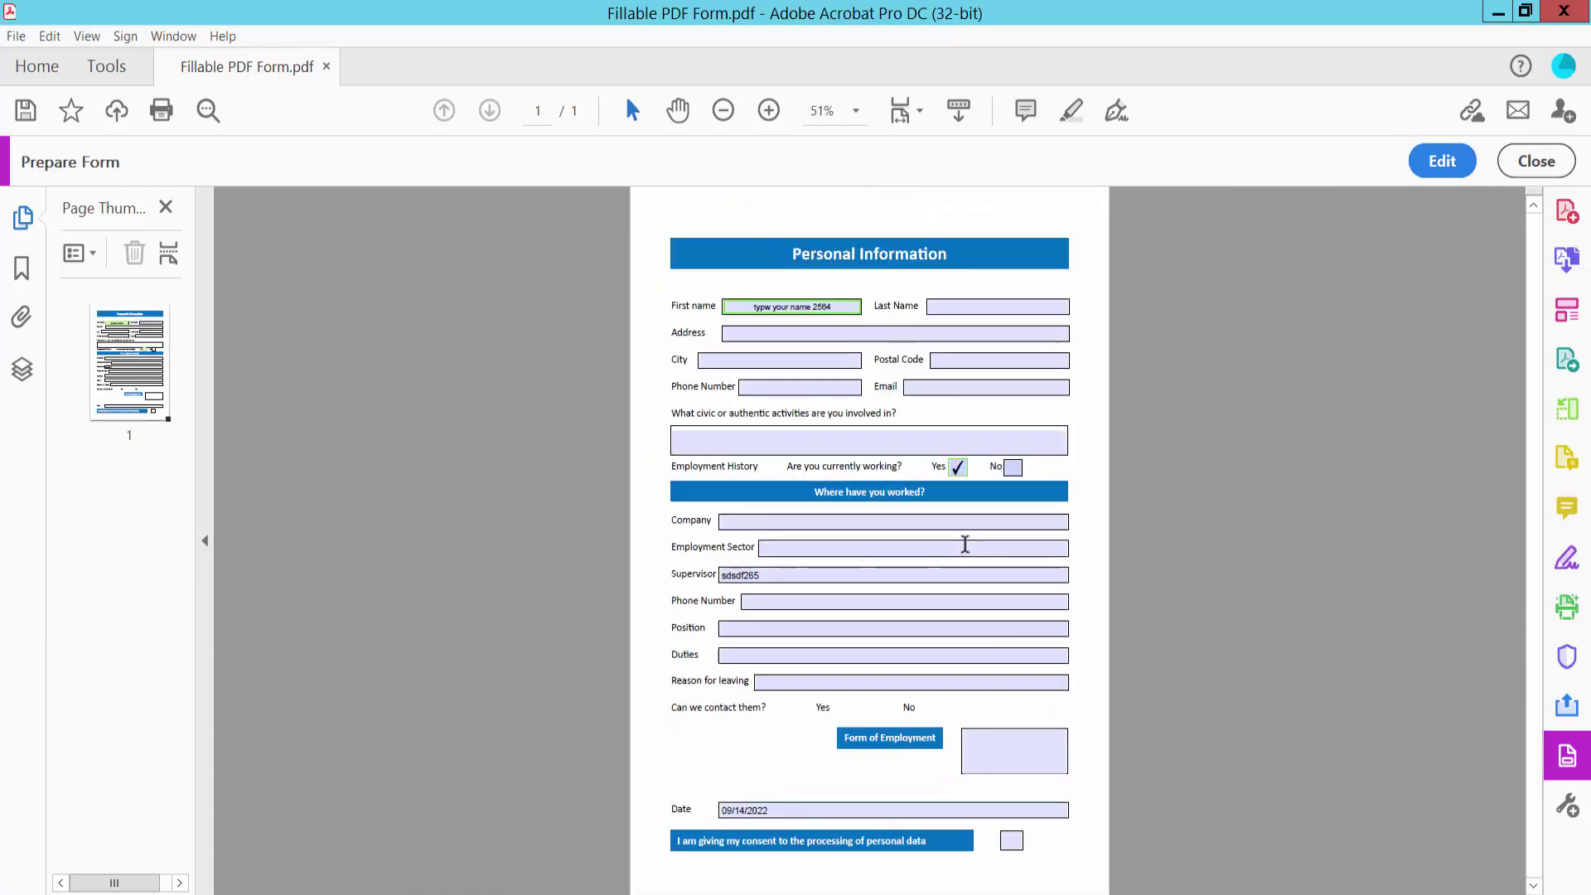
{"action": "left_click", "coordinate": [897, 520]}
{"action": "left_click", "coordinate": [16, 35]}
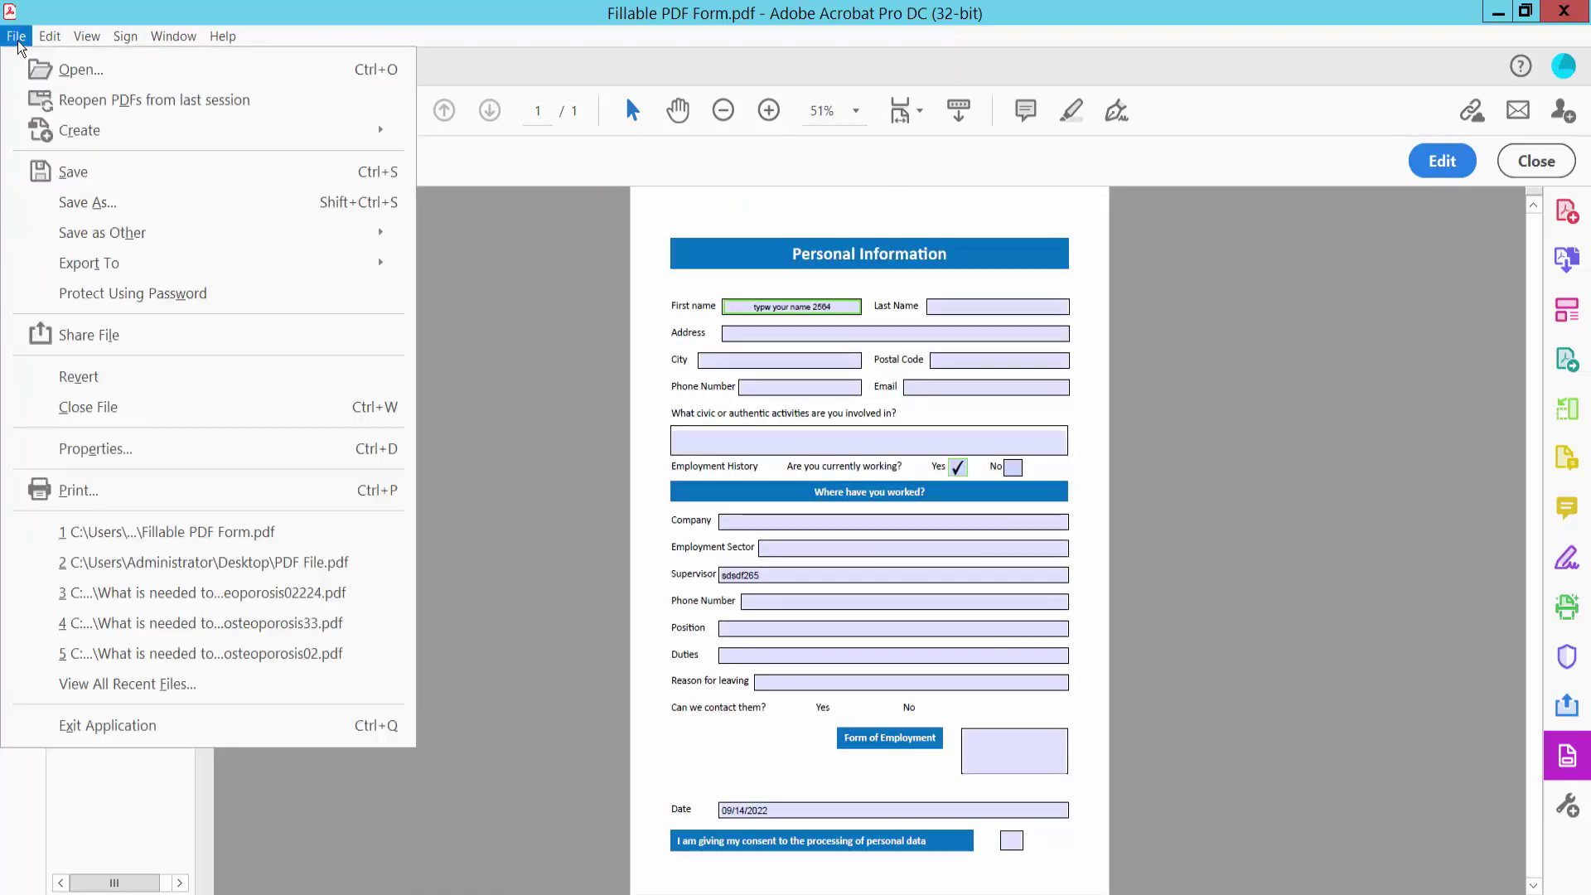